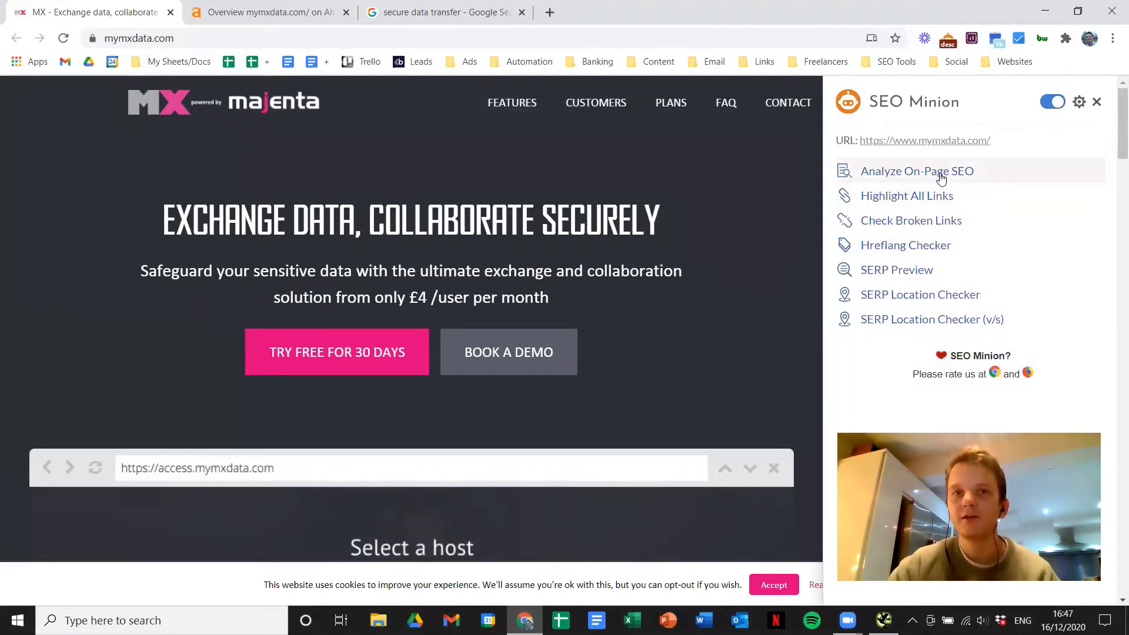
Run SEO Minion's on-page SEO analysis for the mymxdata.com homepage and review its title and description entries
left_click(941, 173)
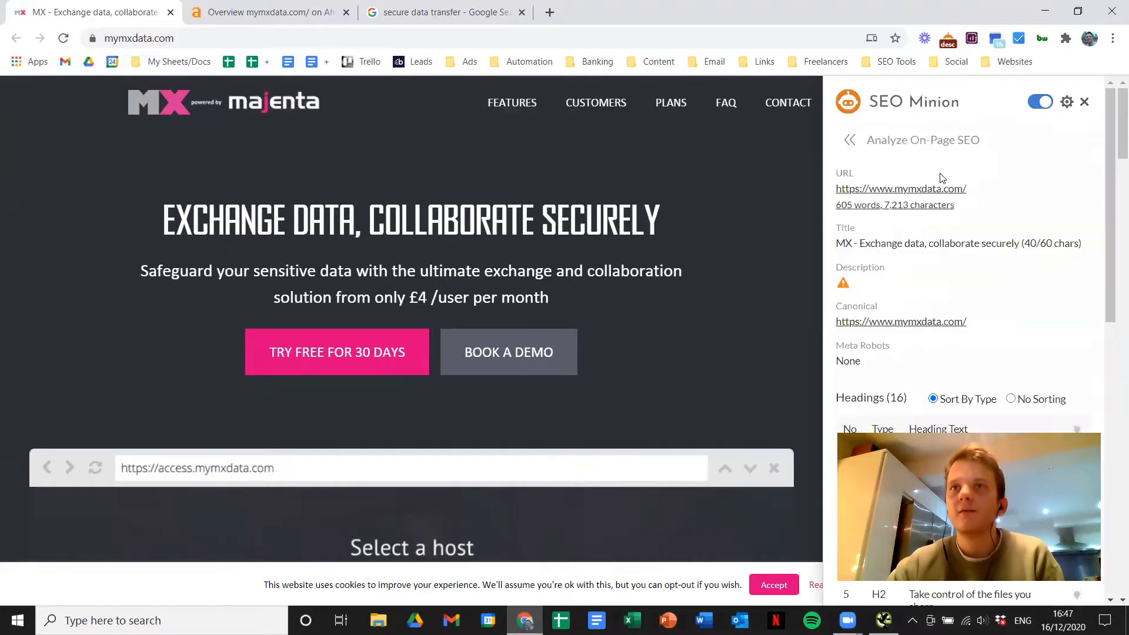
scroll(1026, 220, "down", 1)
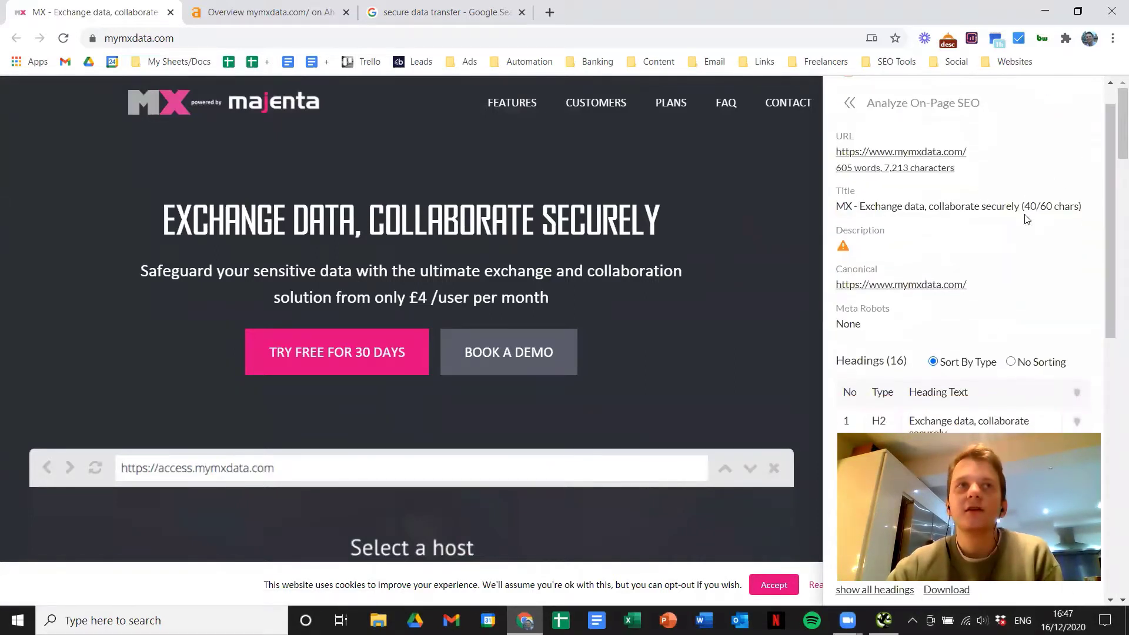
scroll(1026, 219, "up", 1)
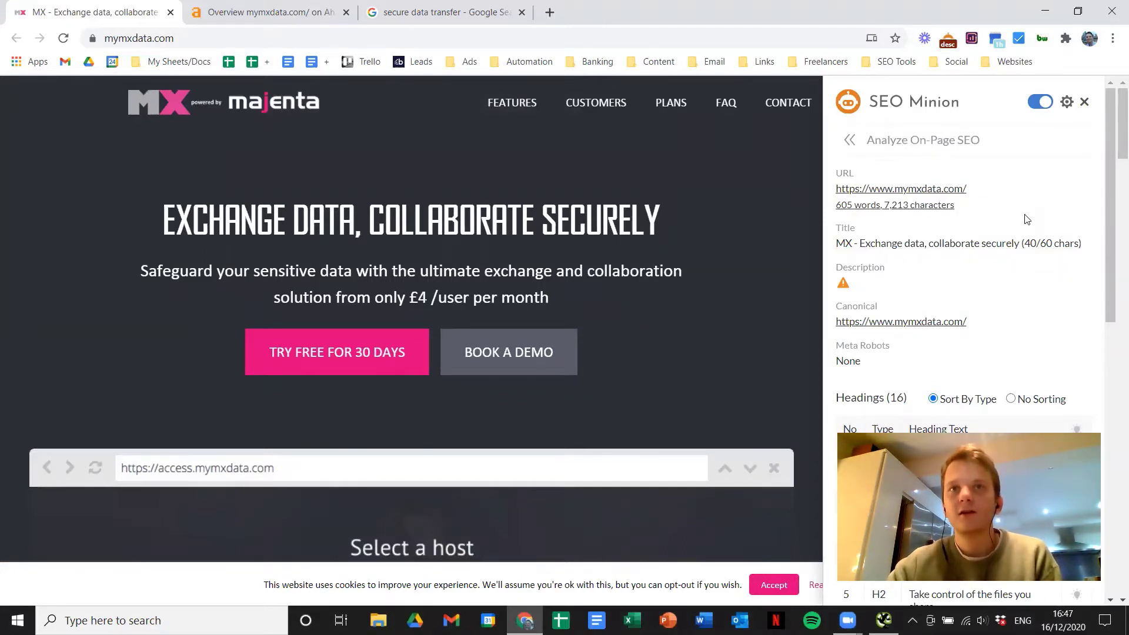
scroll(1027, 220, "down", 1)
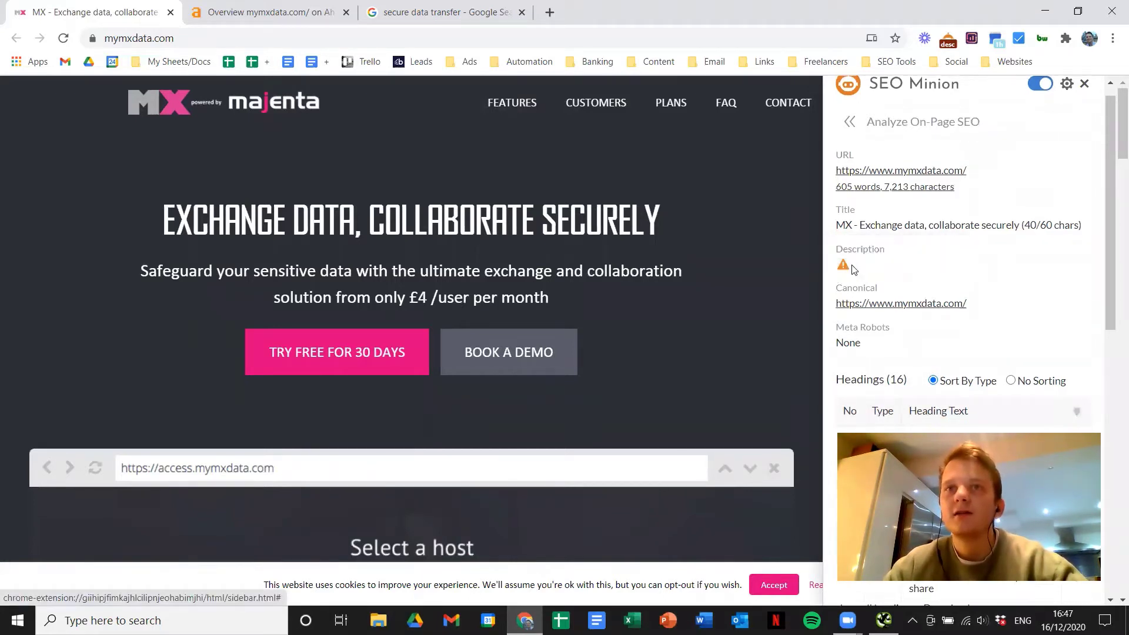
mouse_move(841, 264)
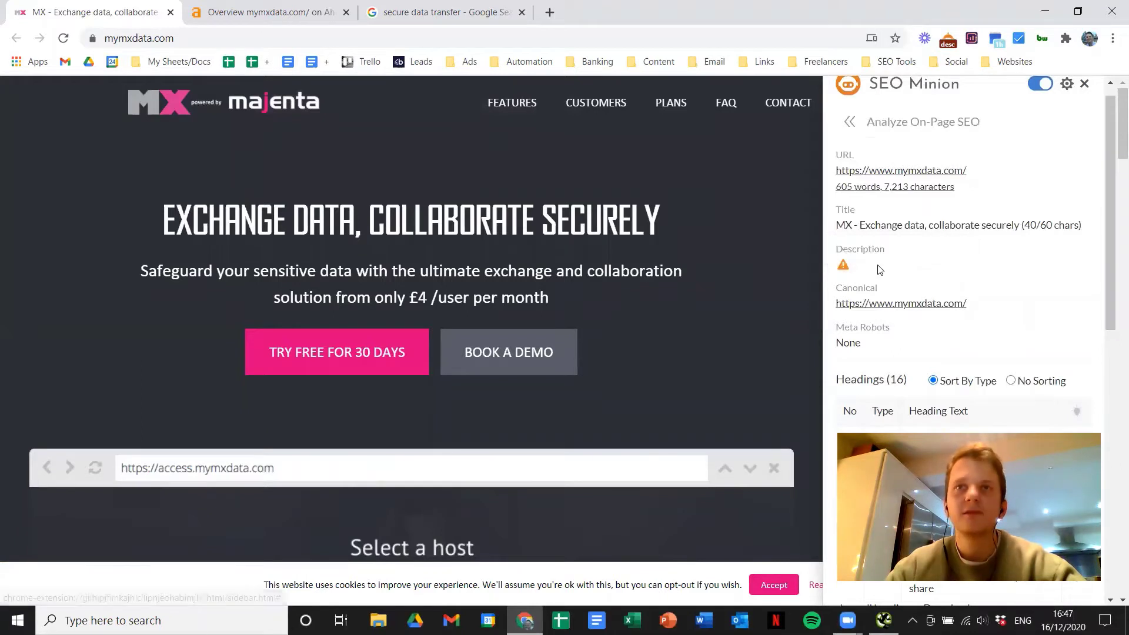
scroll(1019, 256, "down", 1)
scroll(1019, 258, "up", 1)
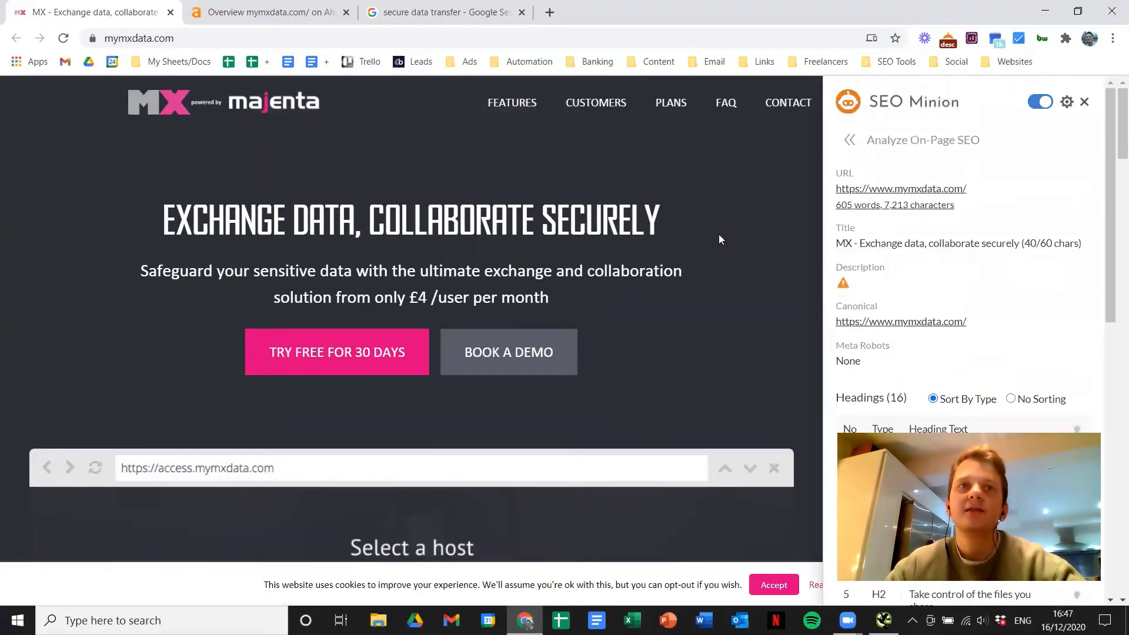
Examine the homepage's introductory sentence and the content sections below it against the report's description entry
scroll(662, 215, "down", 3)
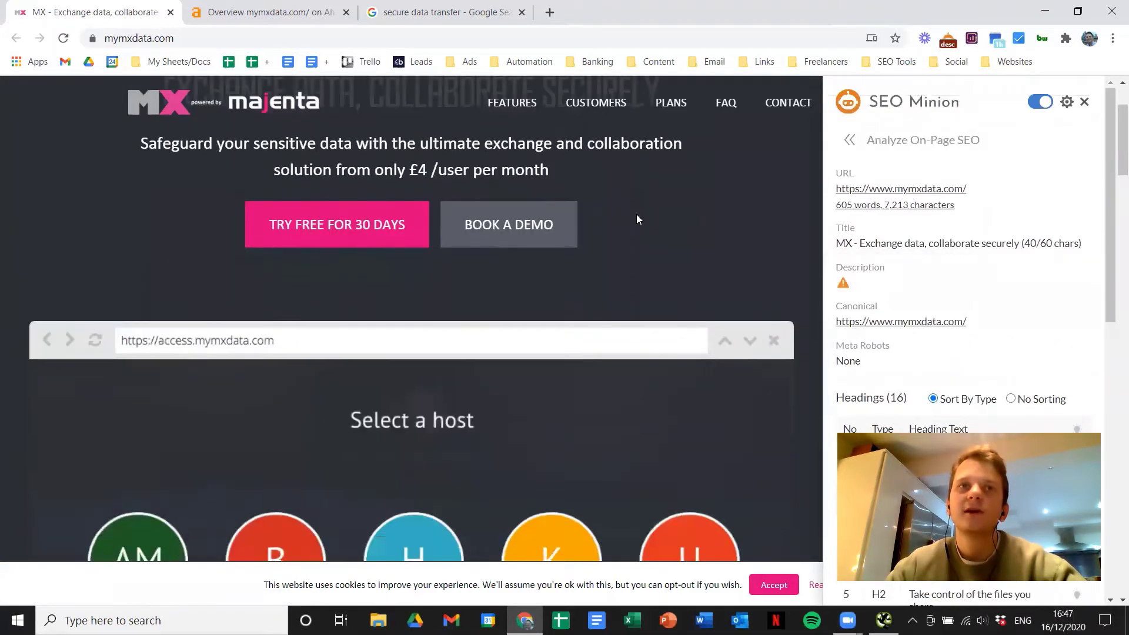
scroll(636, 214, "up", 3)
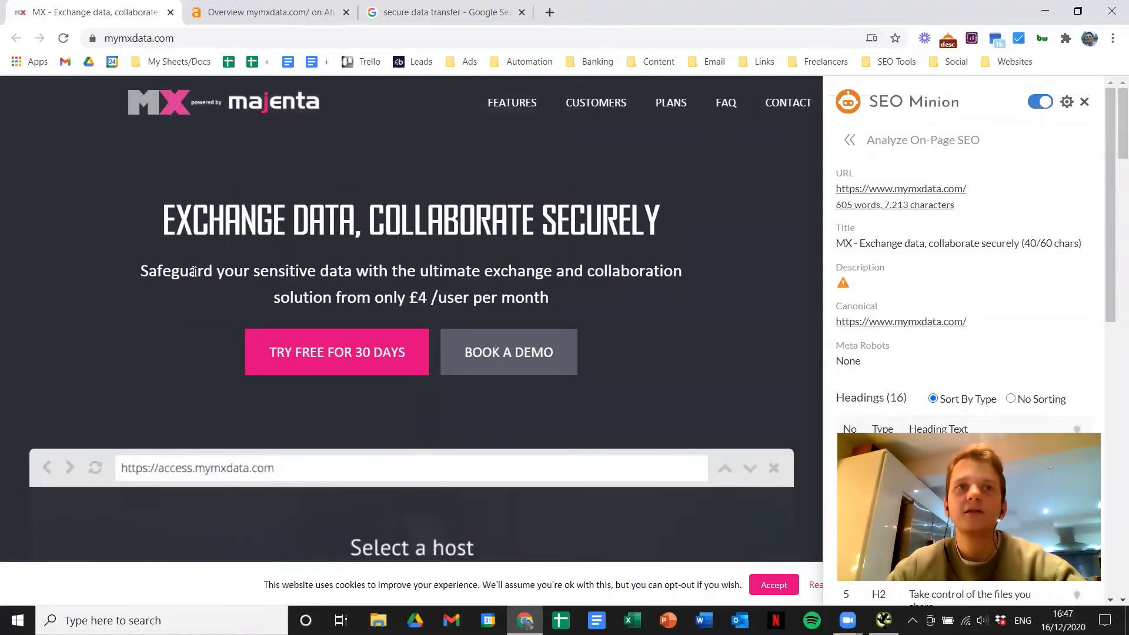
left_click_drag(194, 271, 544, 298)
left_click(624, 303)
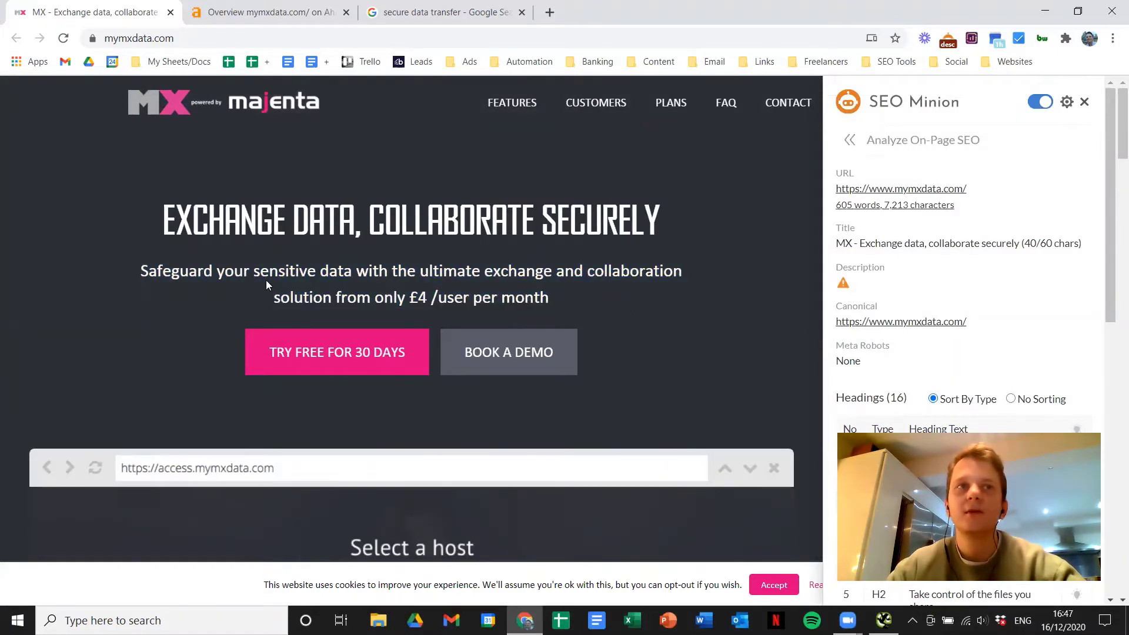
left_click_drag(144, 271, 563, 293)
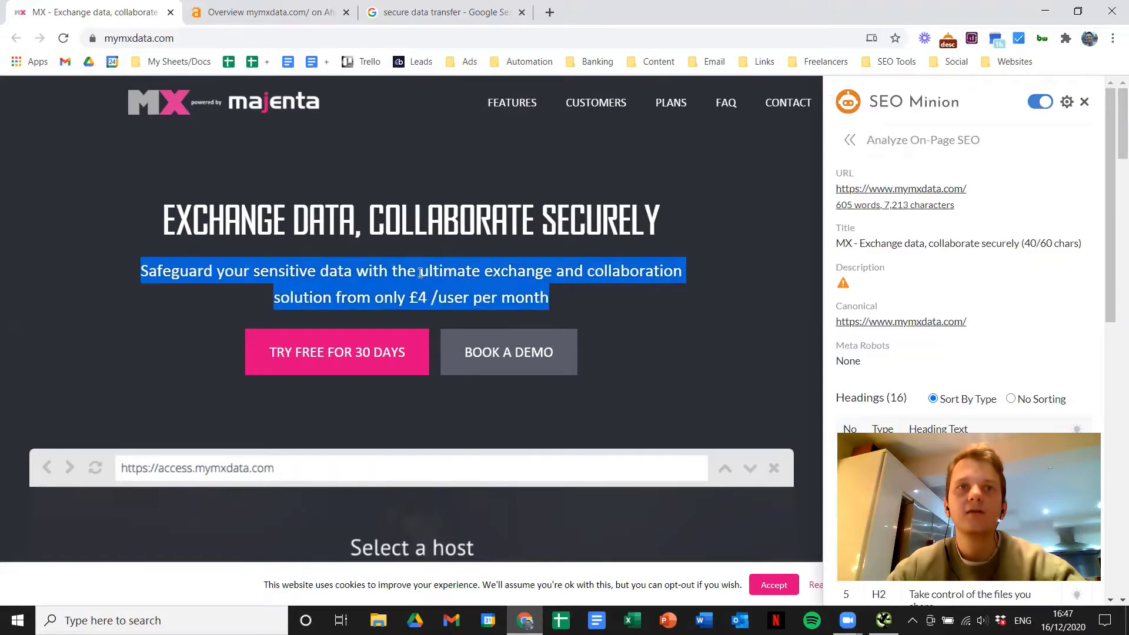
scroll(420, 273, "down", 15)
scroll(304, 410, "up", 4)
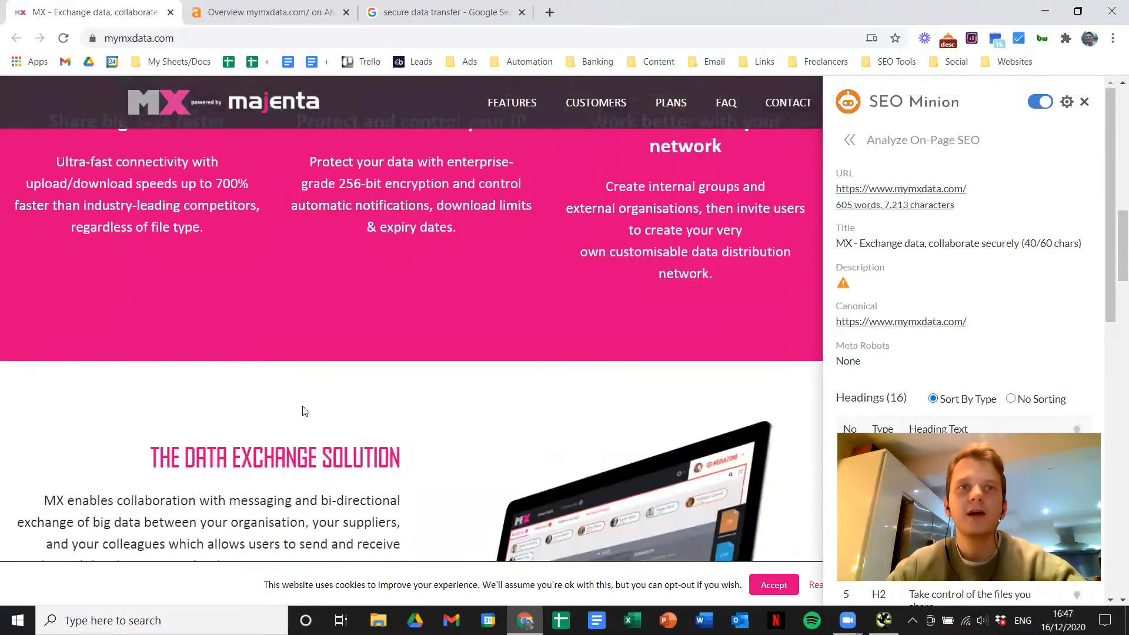
scroll(304, 410, "down", 5)
scroll(408, 315, "up", 16)
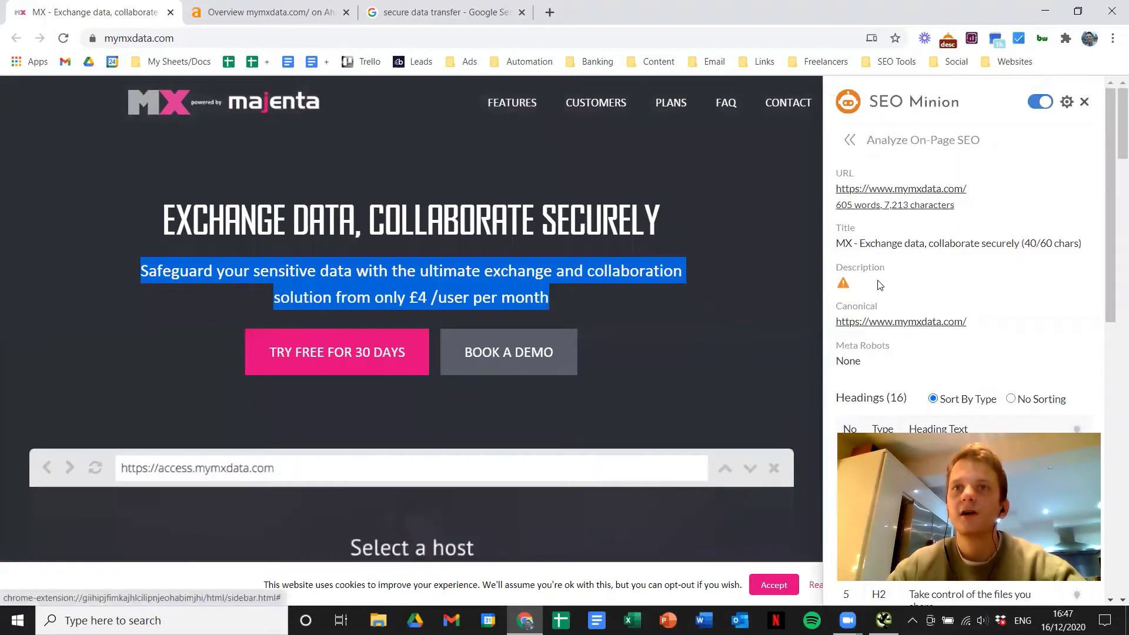
left_click(899, 278)
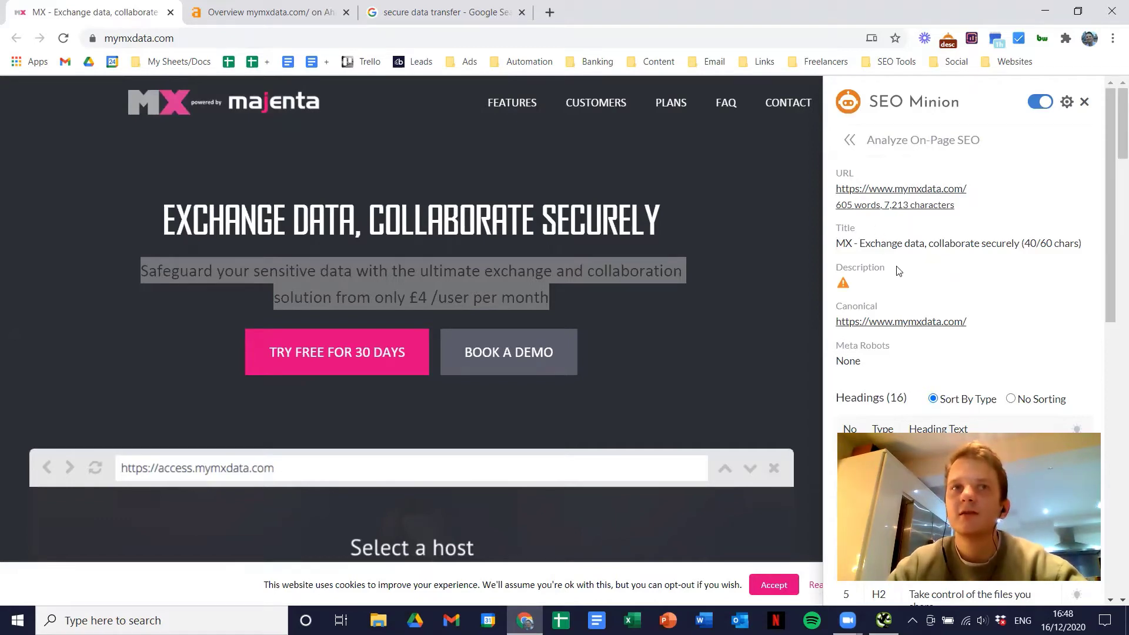
Examine the types and texts in the report's headings list, especially the first heading
scroll(957, 264, "down", 4)
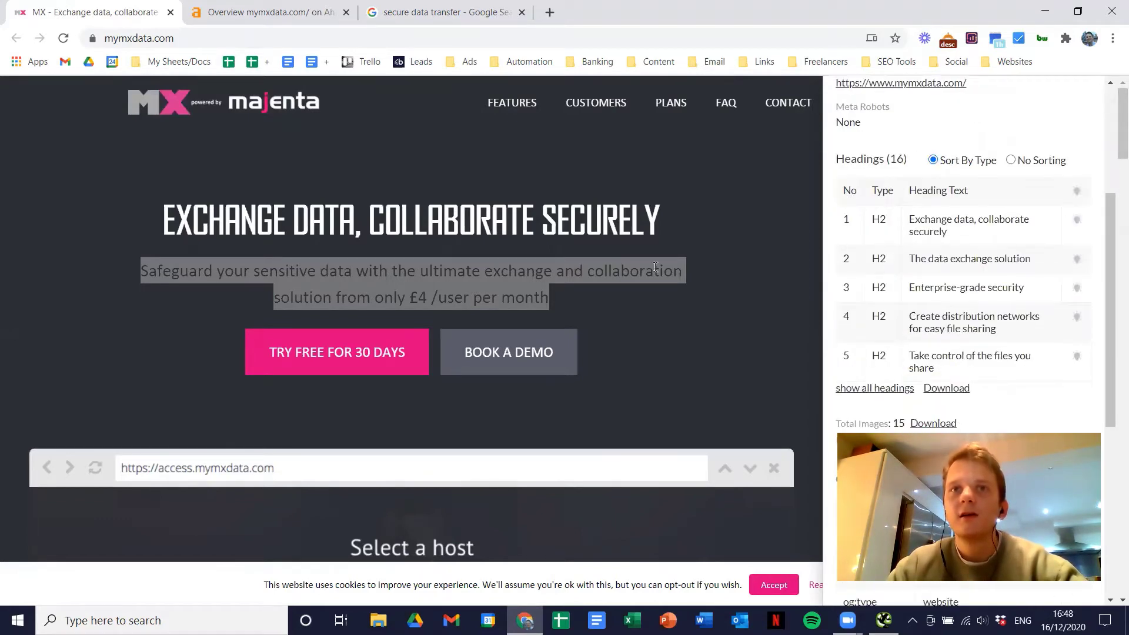
scroll(723, 241, "down", 3)
scroll(804, 235, "up", 3)
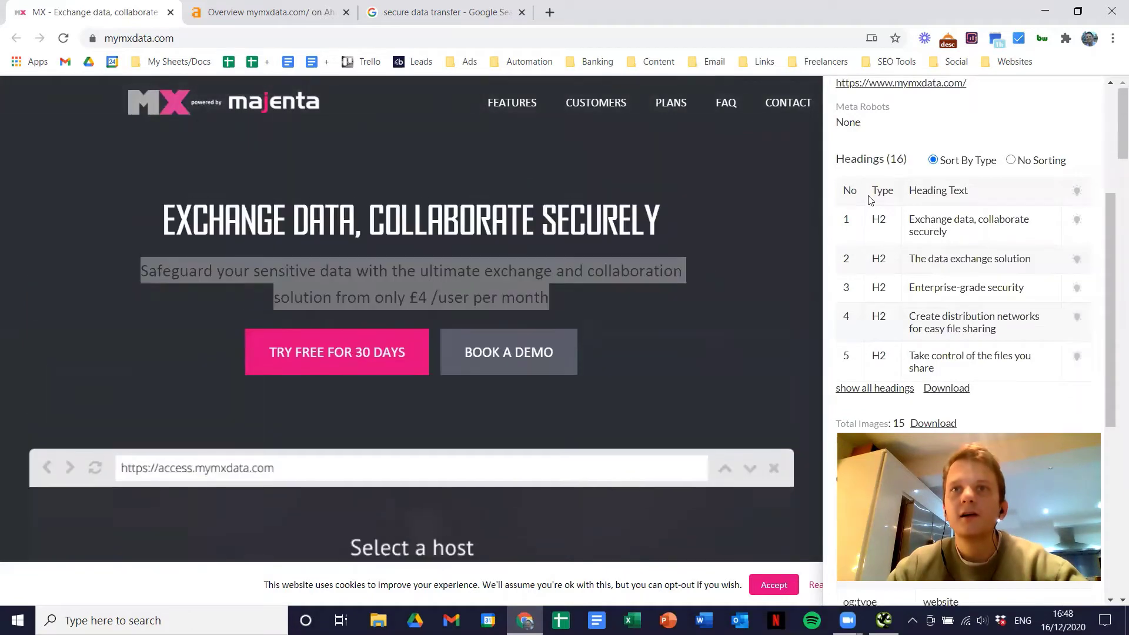
scroll(876, 242, "up", 2)
scroll(882, 238, "down", 2)
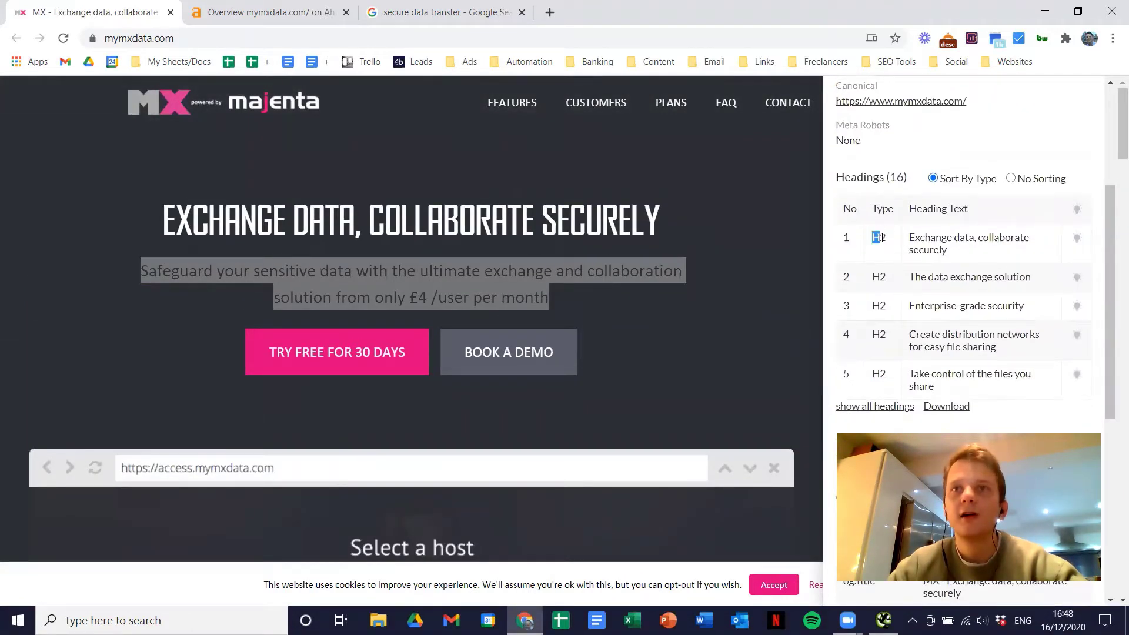
scroll(893, 261, "down", 1)
scroll(892, 260, "down", 1)
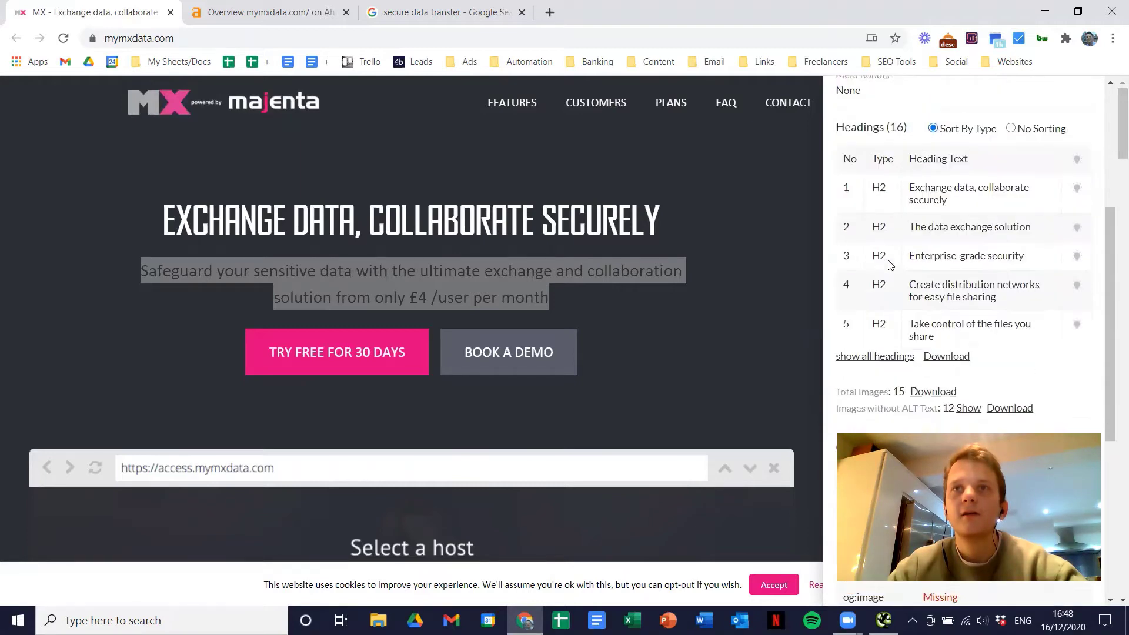
scroll(888, 262, "up", 2)
scroll(885, 232, "down", 1)
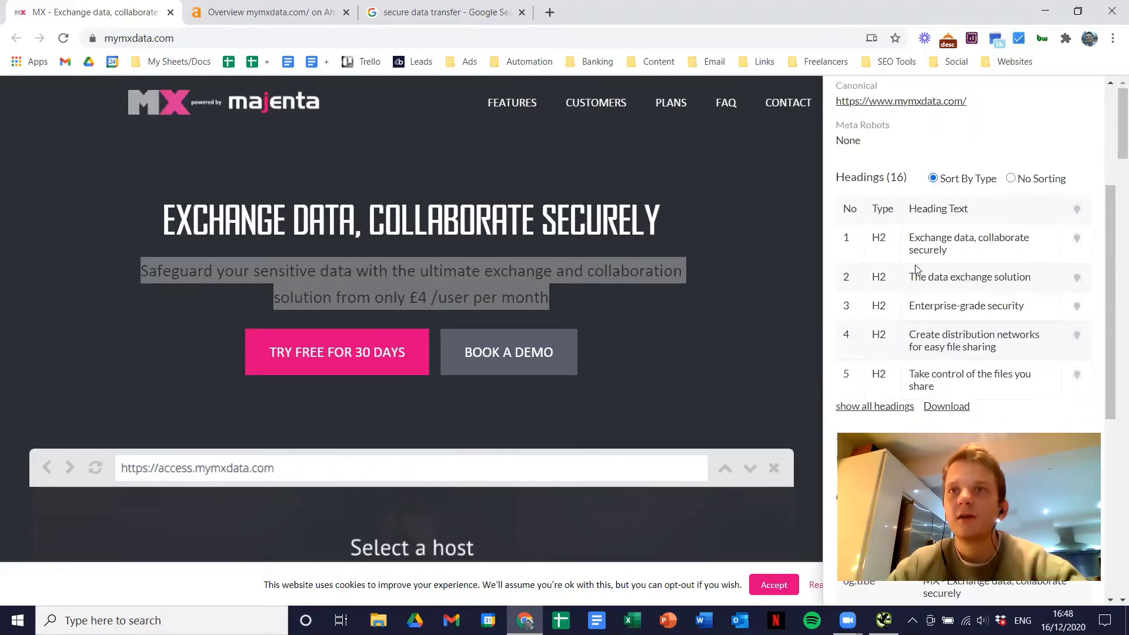
left_click_drag(910, 234, 983, 237)
left_click(966, 237)
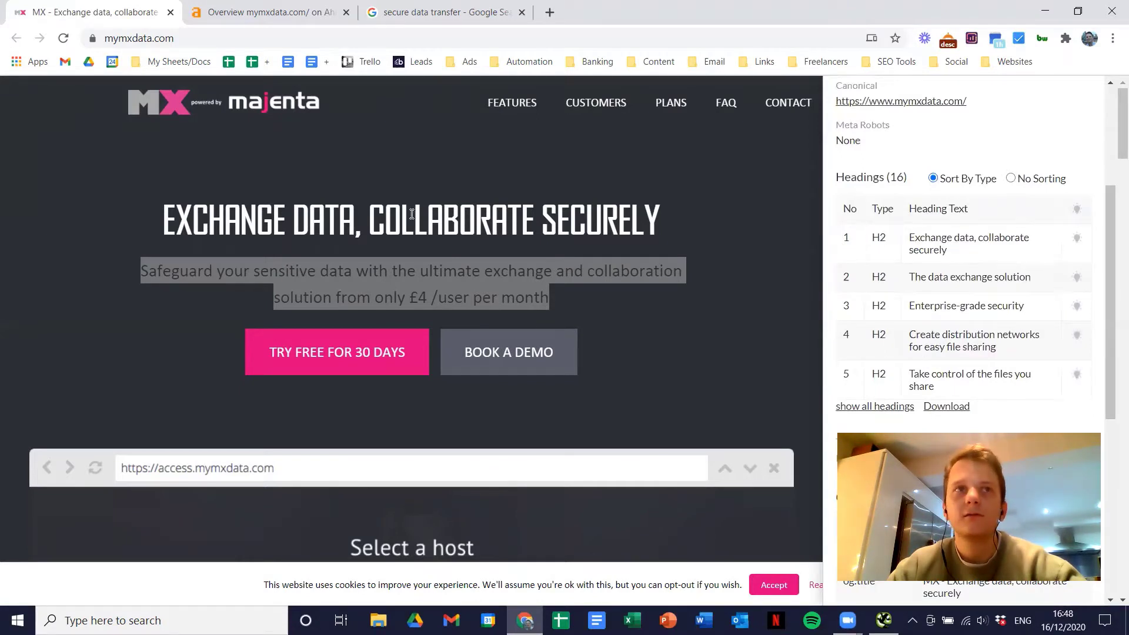
Highlight the homepage's main heading and compare it with the title in the SEO report
left_click_drag(172, 213, 662, 217)
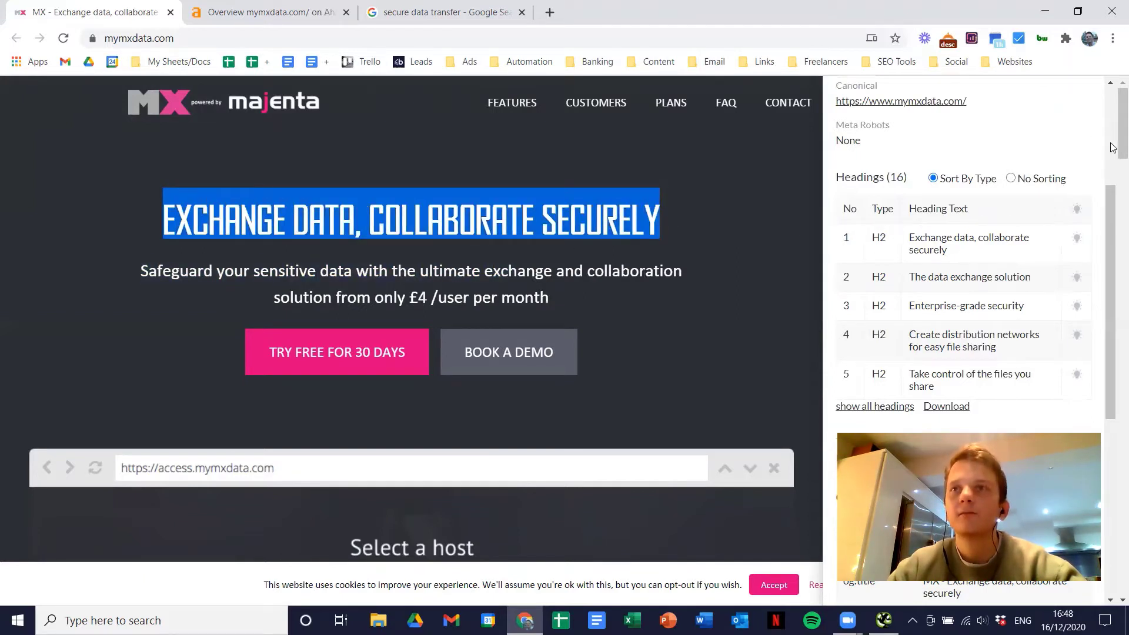
scroll(1028, 259, "up", 2)
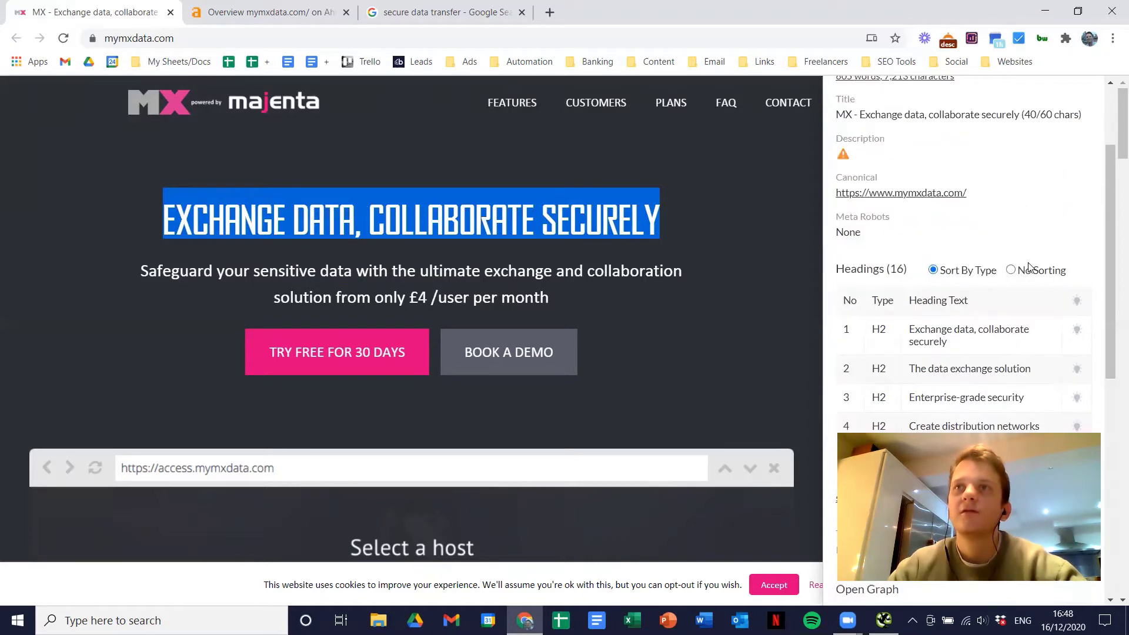
scroll(1026, 247, "up", 3)
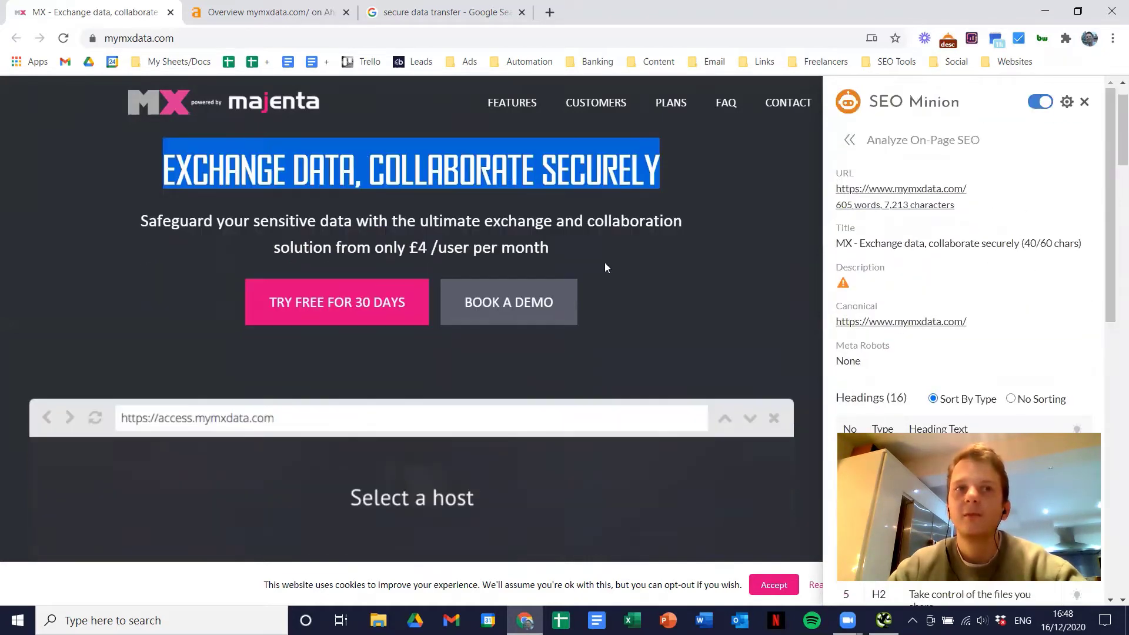
scroll(611, 282, "down", 4)
scroll(618, 296, "up", 4)
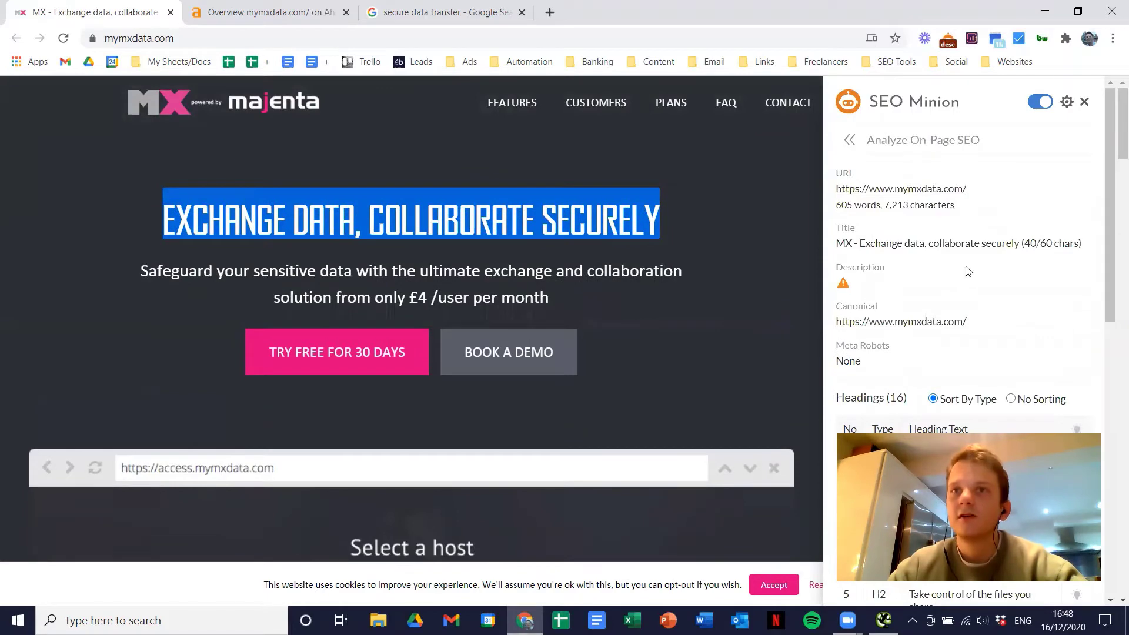
Compare the report's headings with the homepage's feature section, highlighting the paragraph under "Protect and control your IP"
scroll(967, 270, "down", 3)
scroll(347, 247, "down", 10)
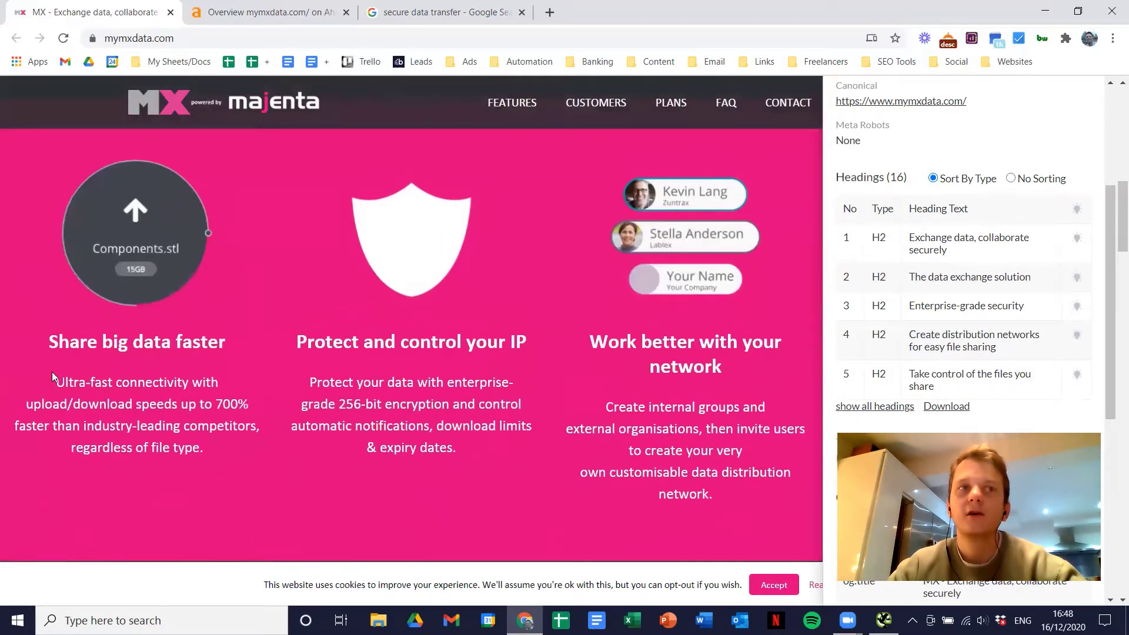
left_click_drag(53, 376, 458, 448)
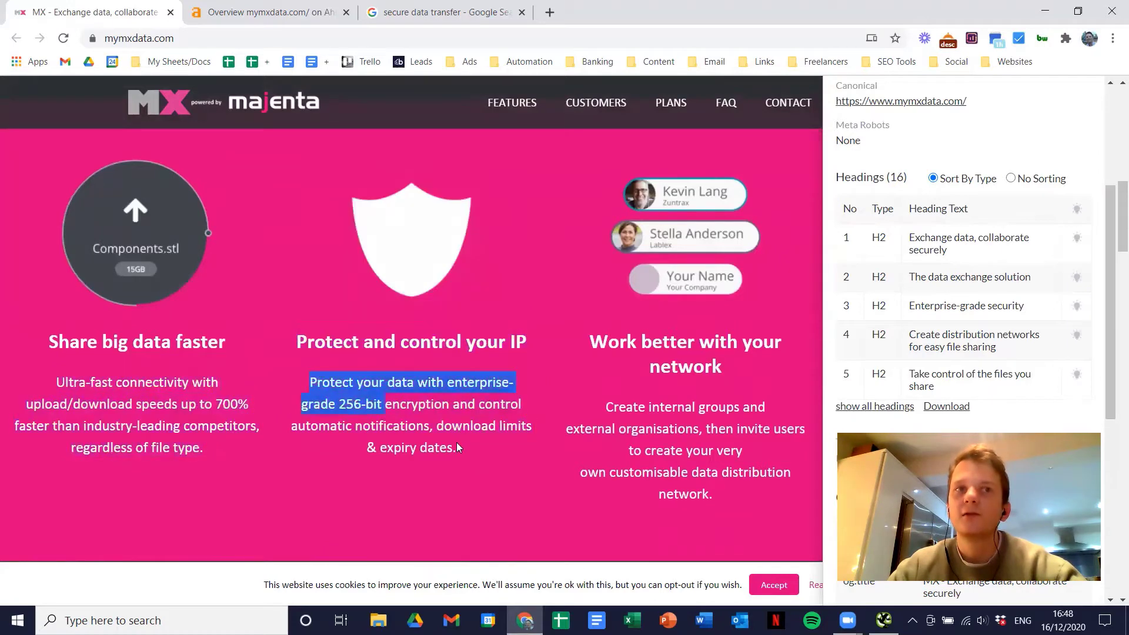
left_click(520, 284)
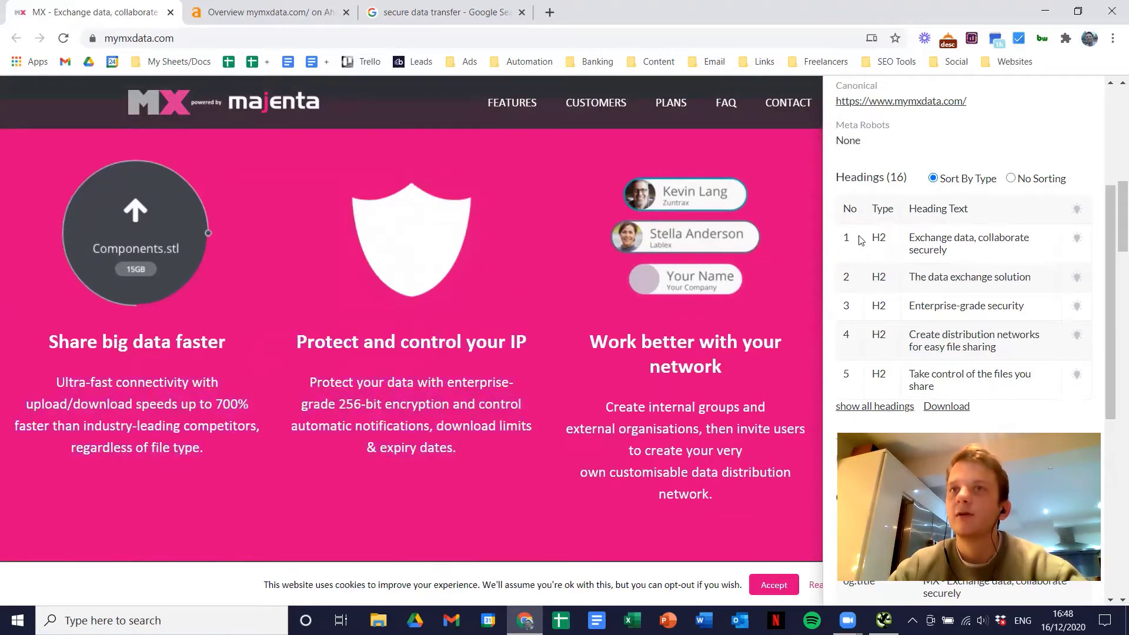
scroll(636, 306, "up", 10)
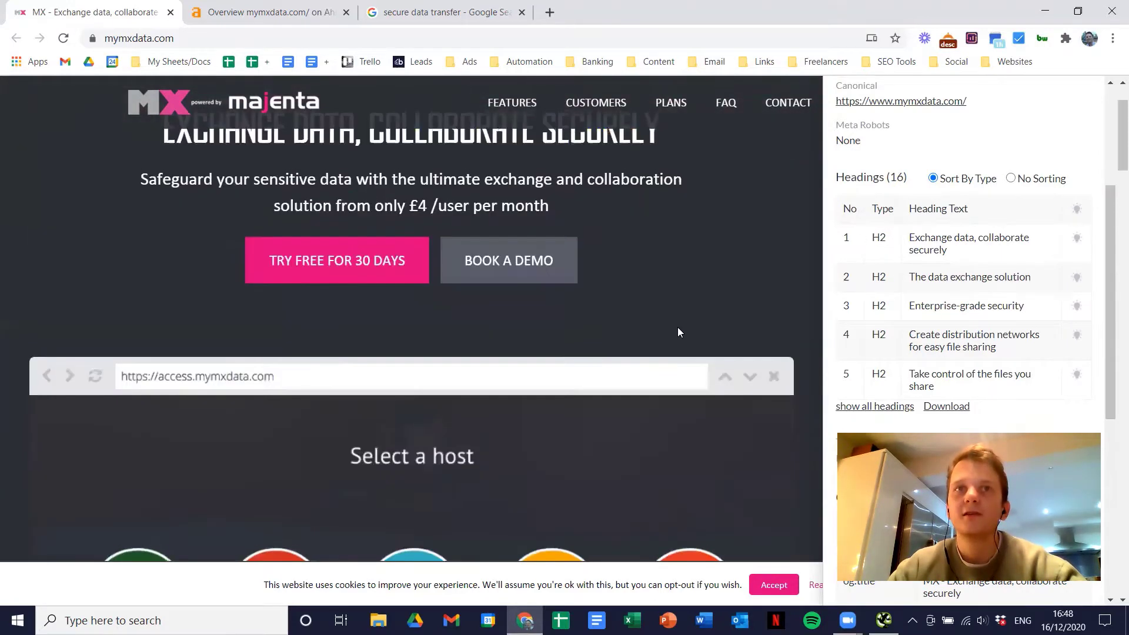
scroll(734, 273, "up", 2)
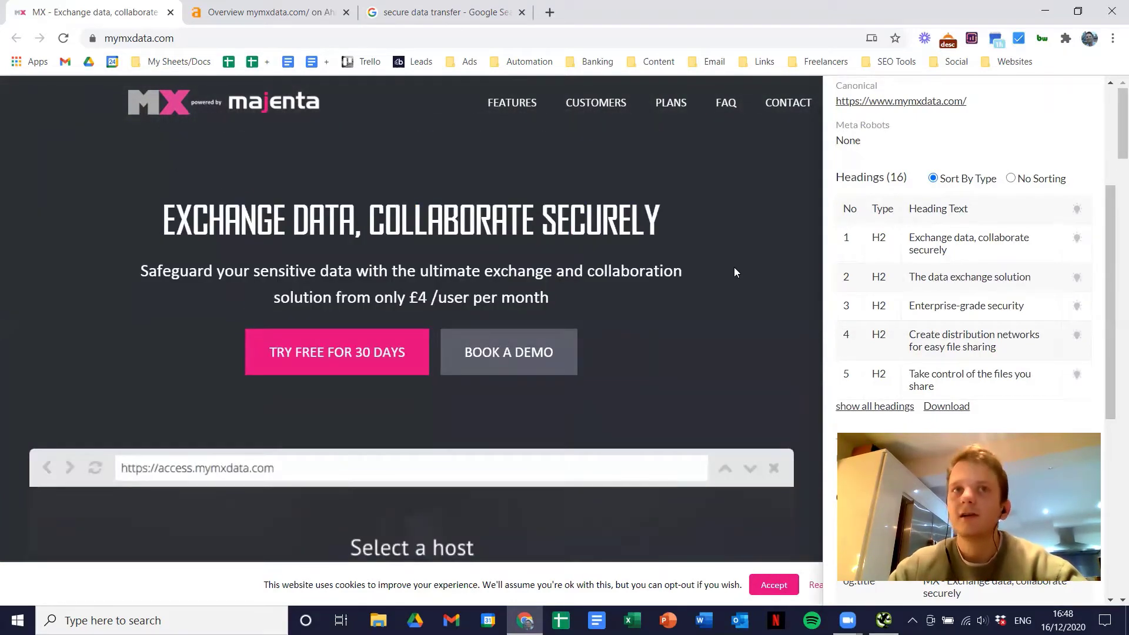
Check the report's image and missing ALT text entries, then return to the start of the report
scroll(967, 241, "down", 9)
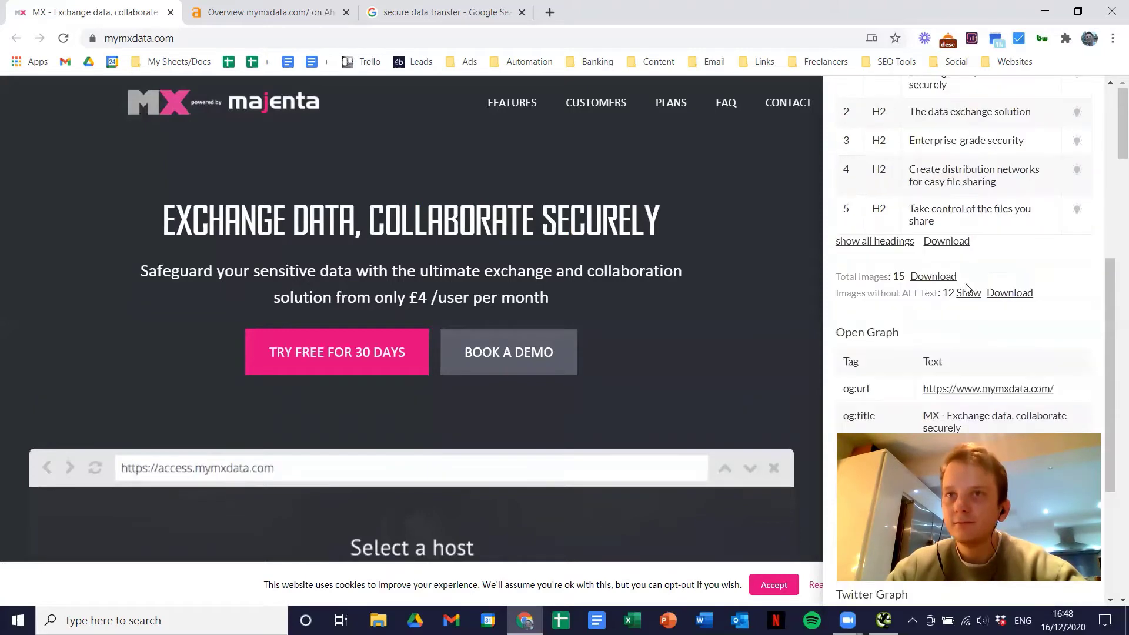
scroll(968, 241, "up", 9)
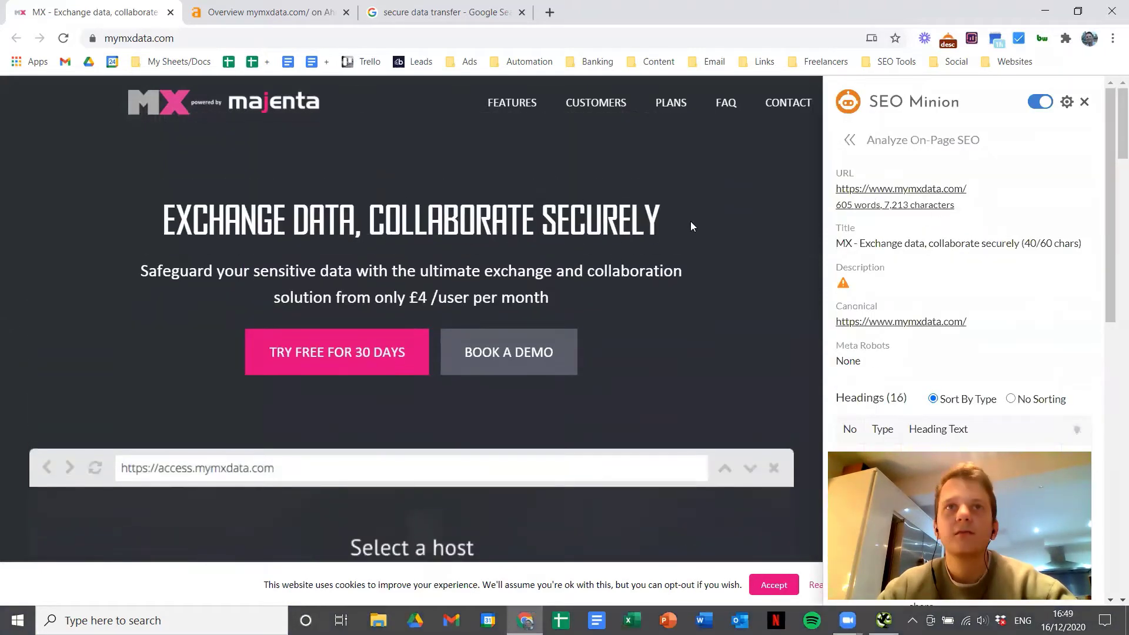
scroll(500, 228, "down", 5)
scroll(539, 235, "up", 5)
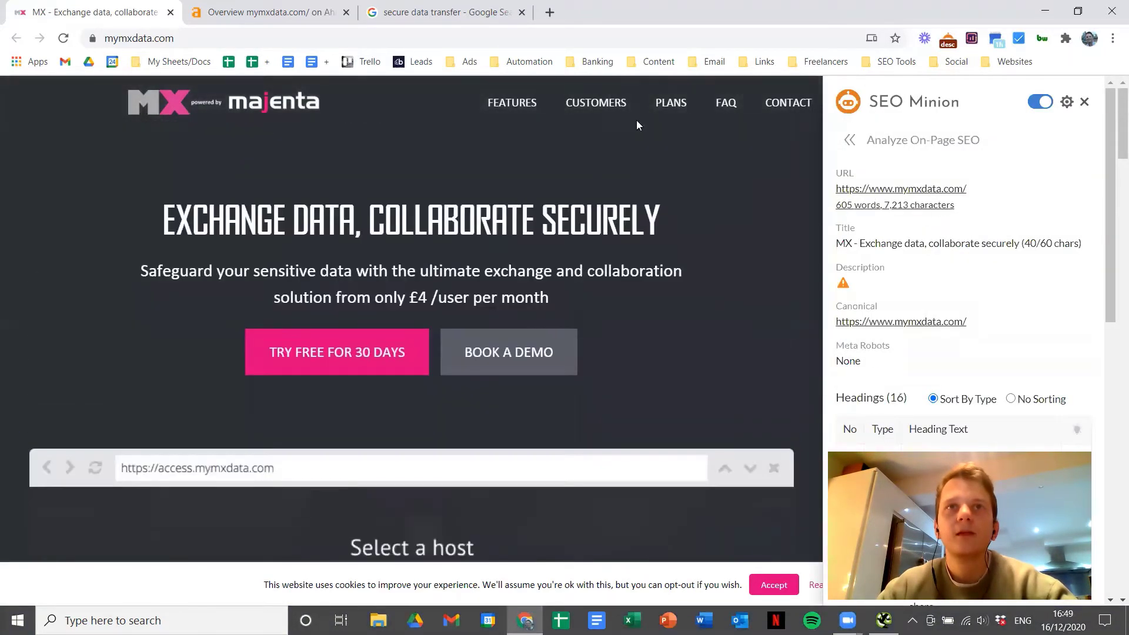
Close the SEO Minion report and review the homepage content down to the "Enterprise-grade security" section
left_click(849, 139)
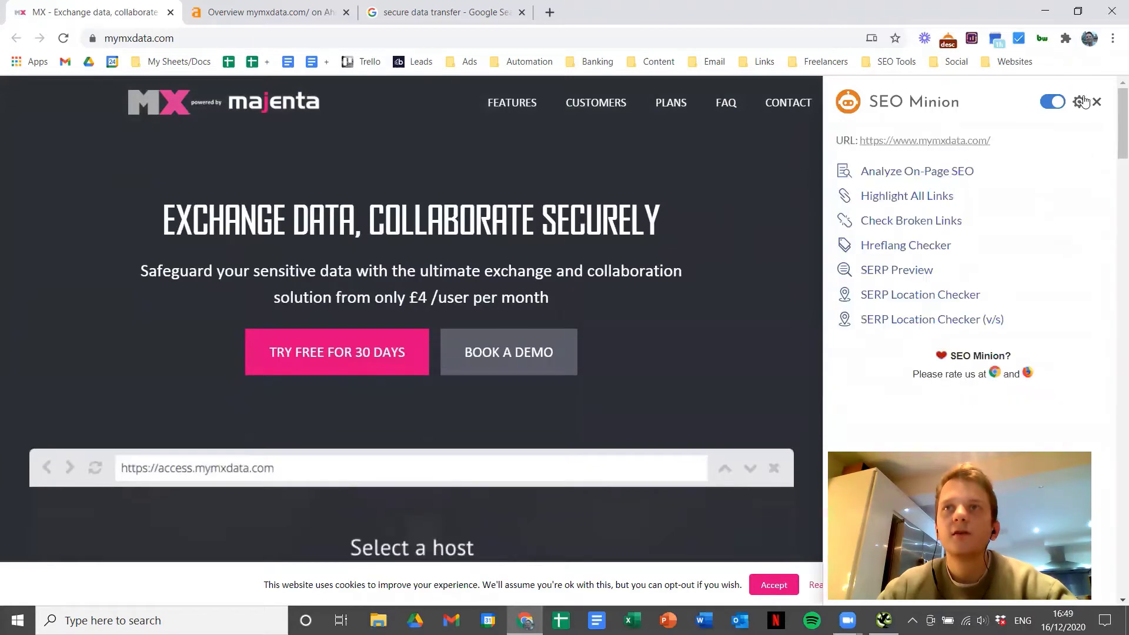
left_click(1084, 102)
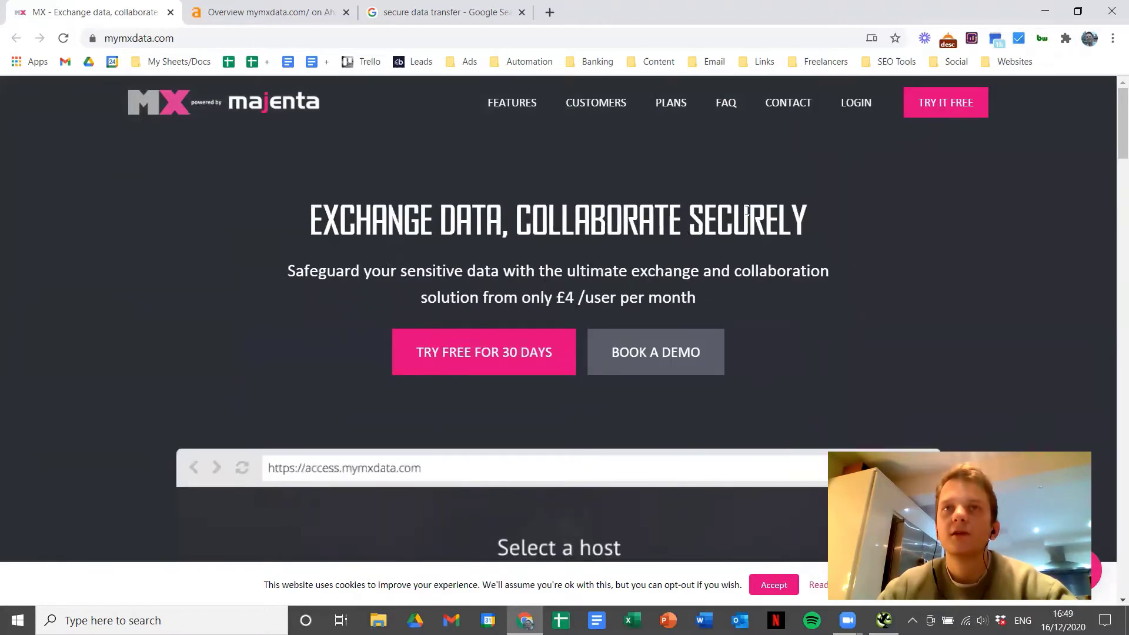
scroll(744, 211, "down", 20)
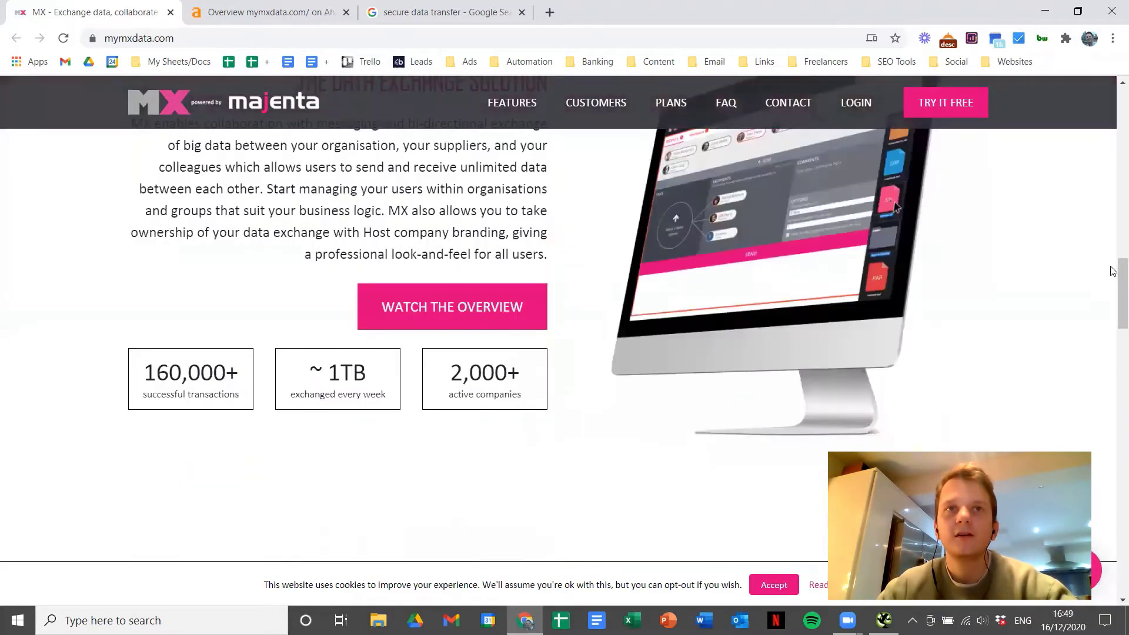
scroll(1113, 271, "down", 7)
scroll(1113, 329, "up", 2)
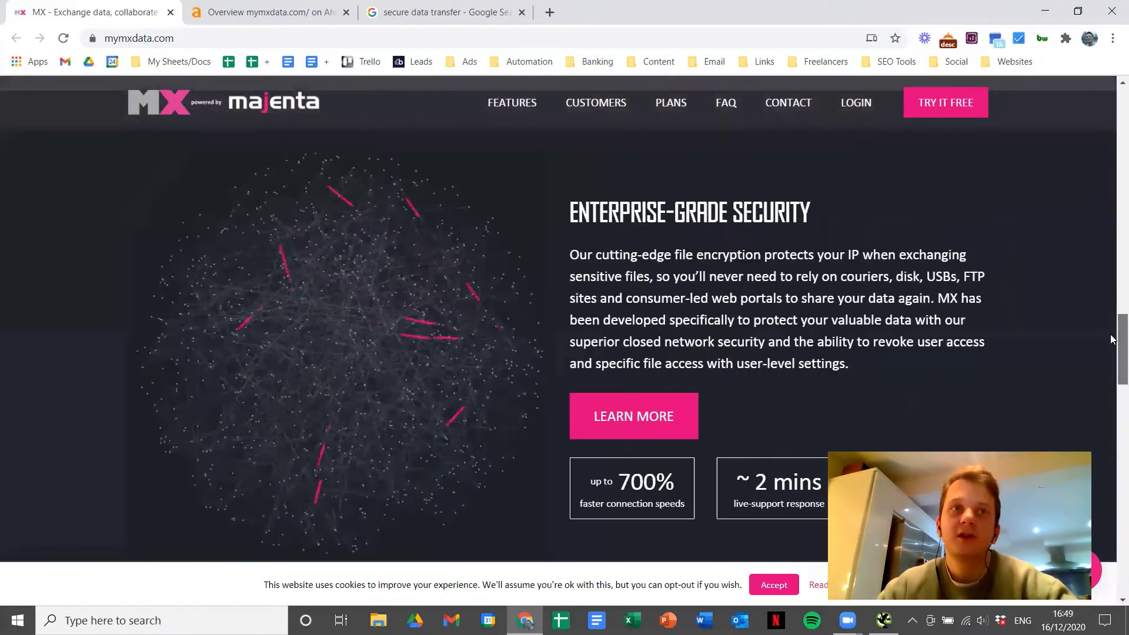
Review the homepage's "Enterprise-grade security" section and return to the main heading at the start of the page
scroll(1113, 341, "down", 1)
scroll(1113, 344, "down", 1)
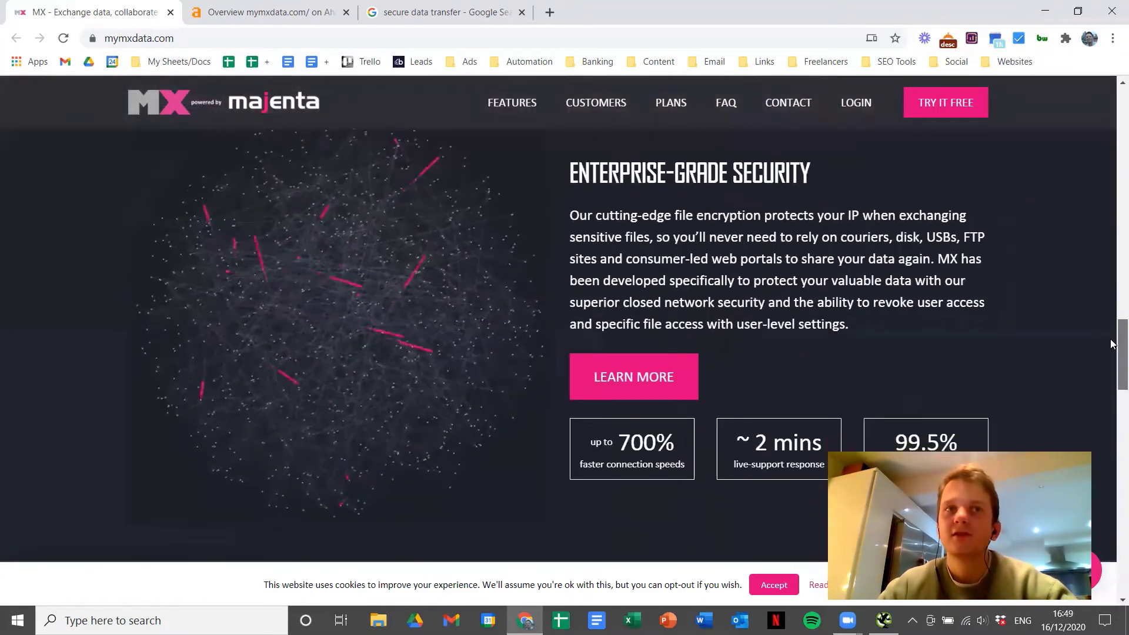
scroll(1113, 344, "up", 1)
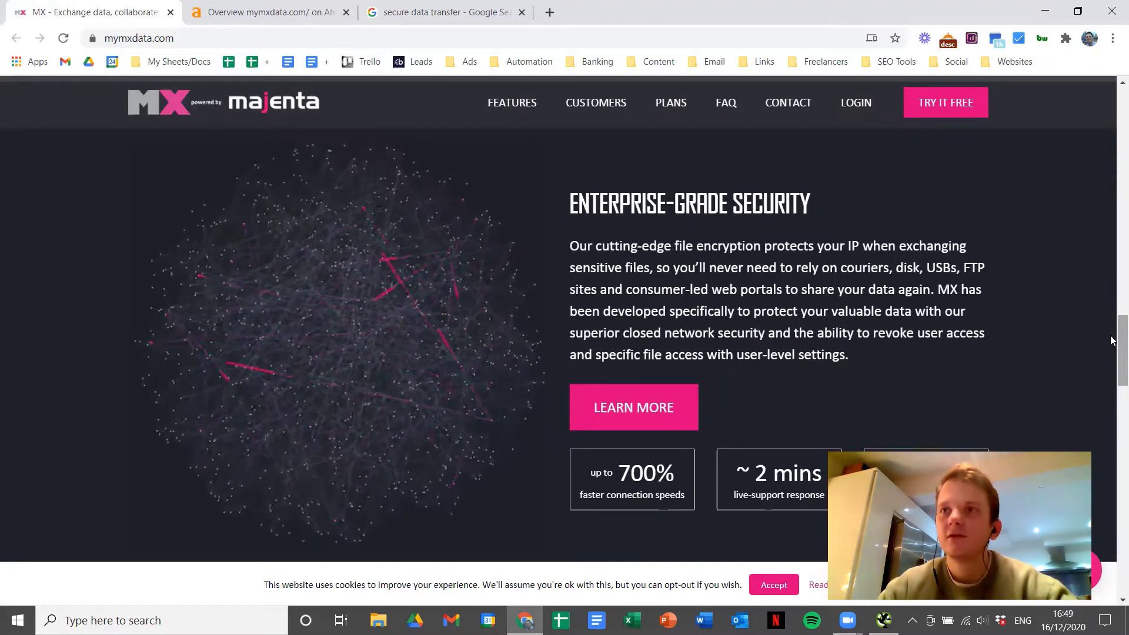
left_click_drag(1112, 365, 1021, 164)
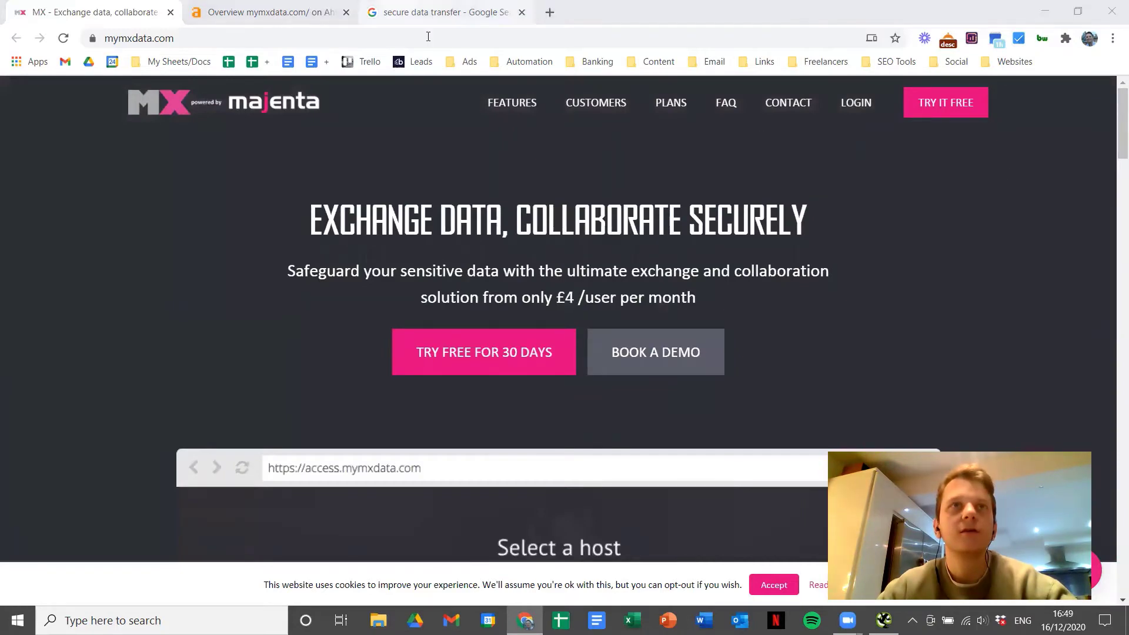
Switch to the "secure data transfer" Google results and examine SEO Minion's download options and the "People also ask" questions
left_click(438, 12)
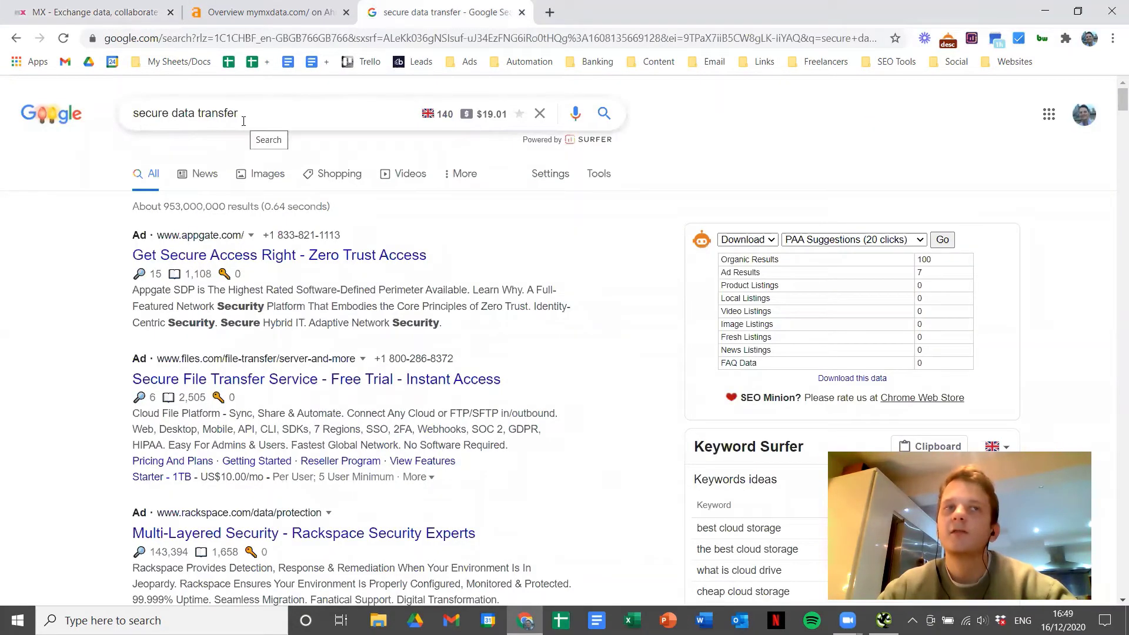
scroll(92, 180, "down", 3)
scroll(650, 210, "up", 3)
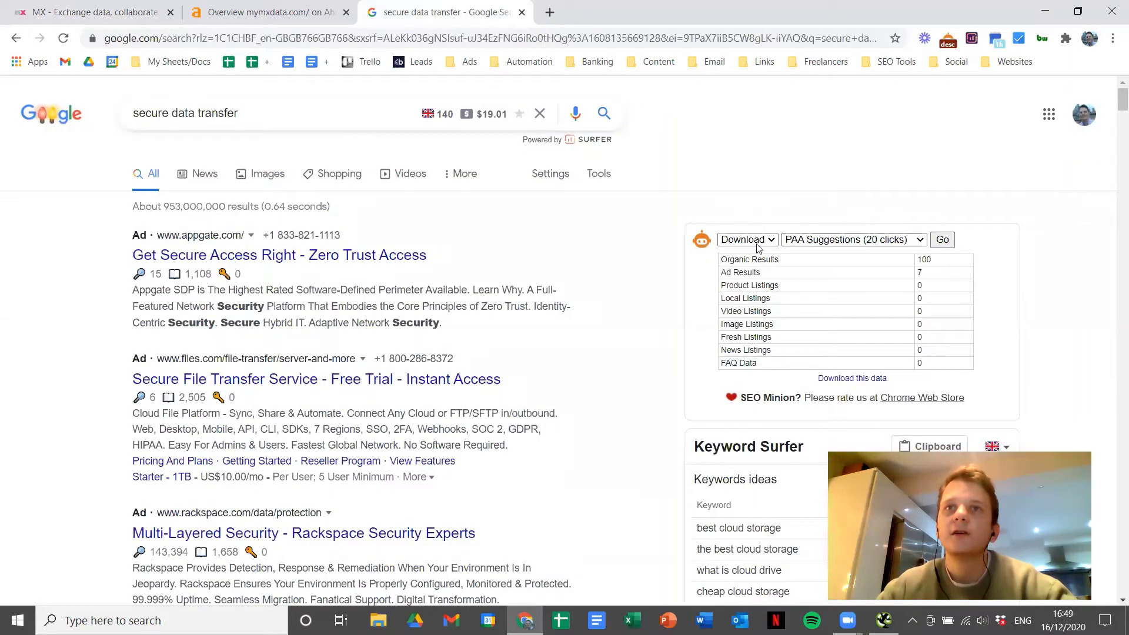
scroll(829, 189, "down", 1)
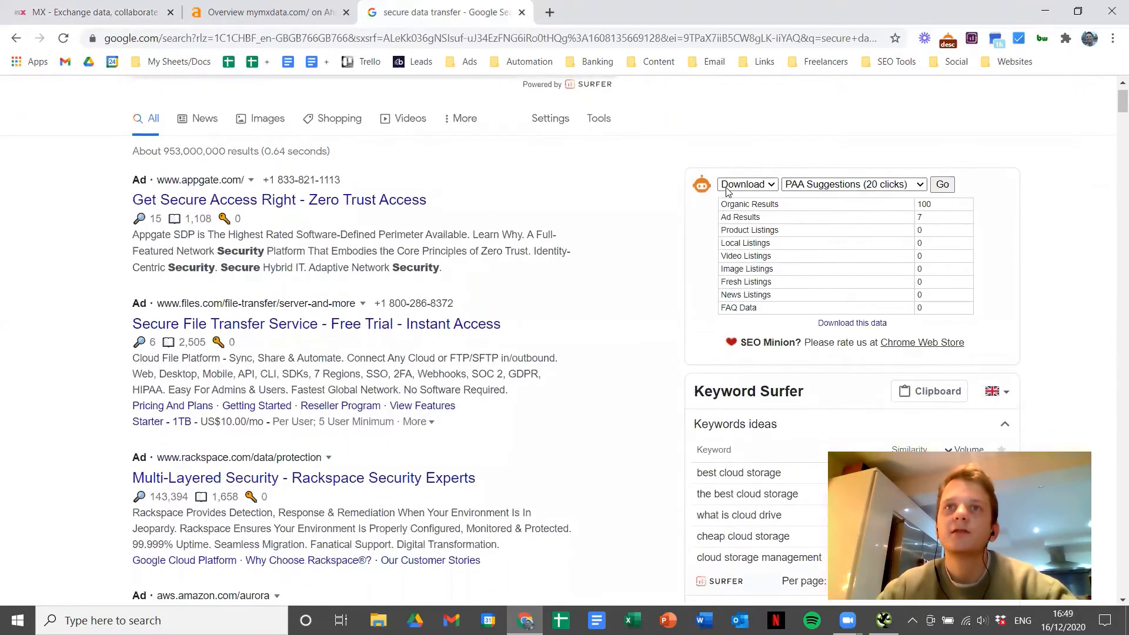
left_click(810, 185)
left_click(761, 201)
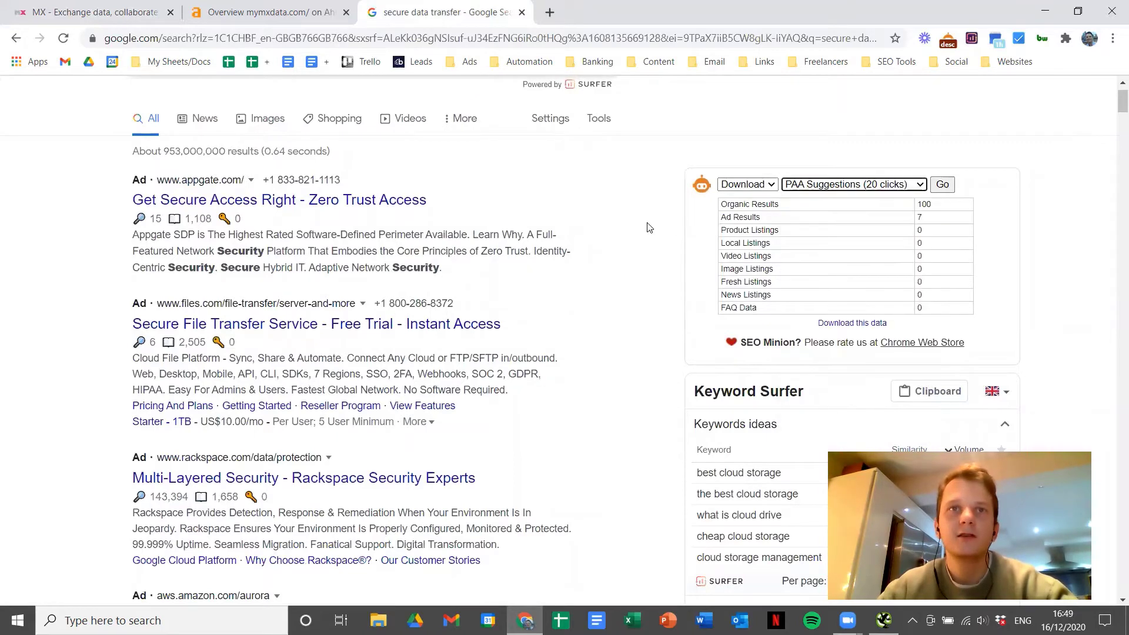
scroll(650, 228, "down", 9)
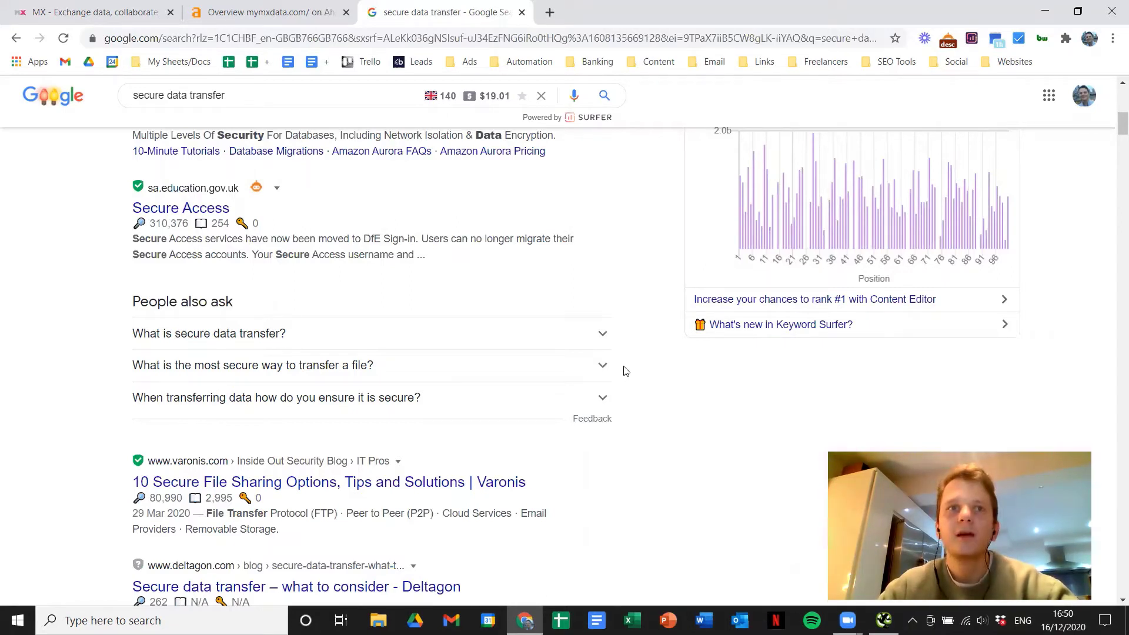
scroll(625, 370, "up", 6)
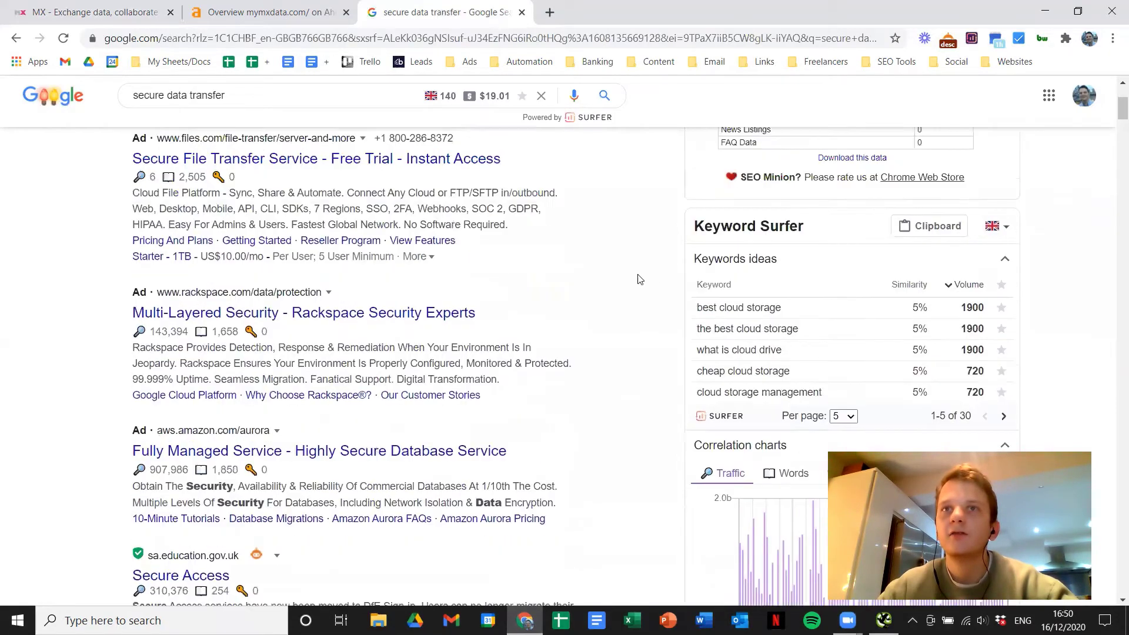
Download the "PAA Suggestions (20 clicks)" data for "secure data transfer" with SEO Minion
scroll(648, 299, "up", 4)
left_click(898, 241)
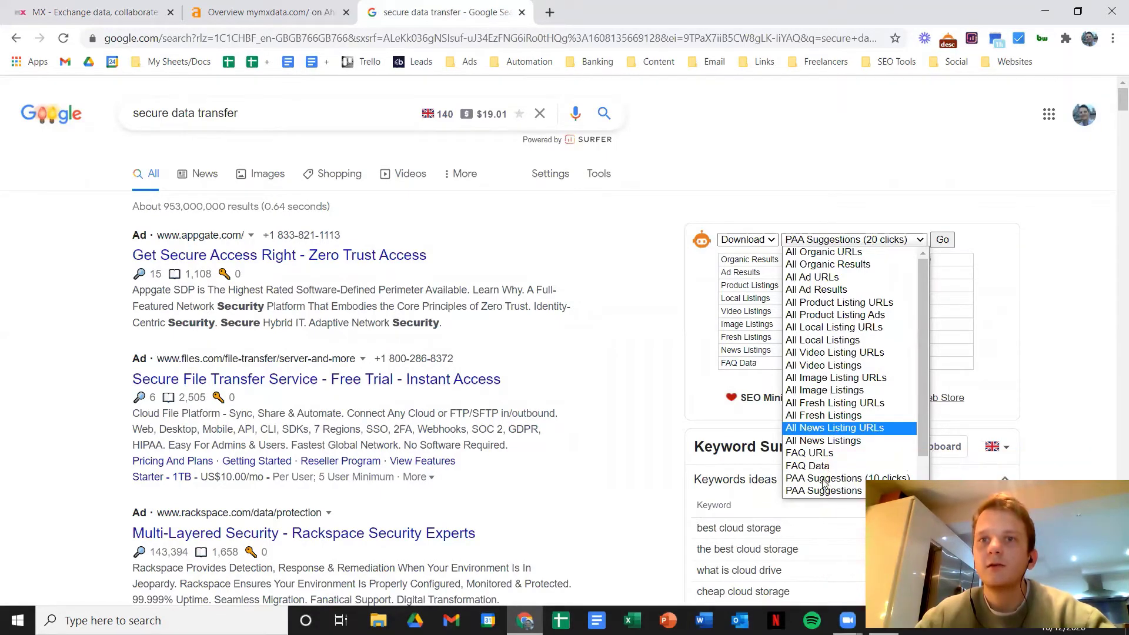
scroll(825, 483, "down", 1)
left_click(827, 455)
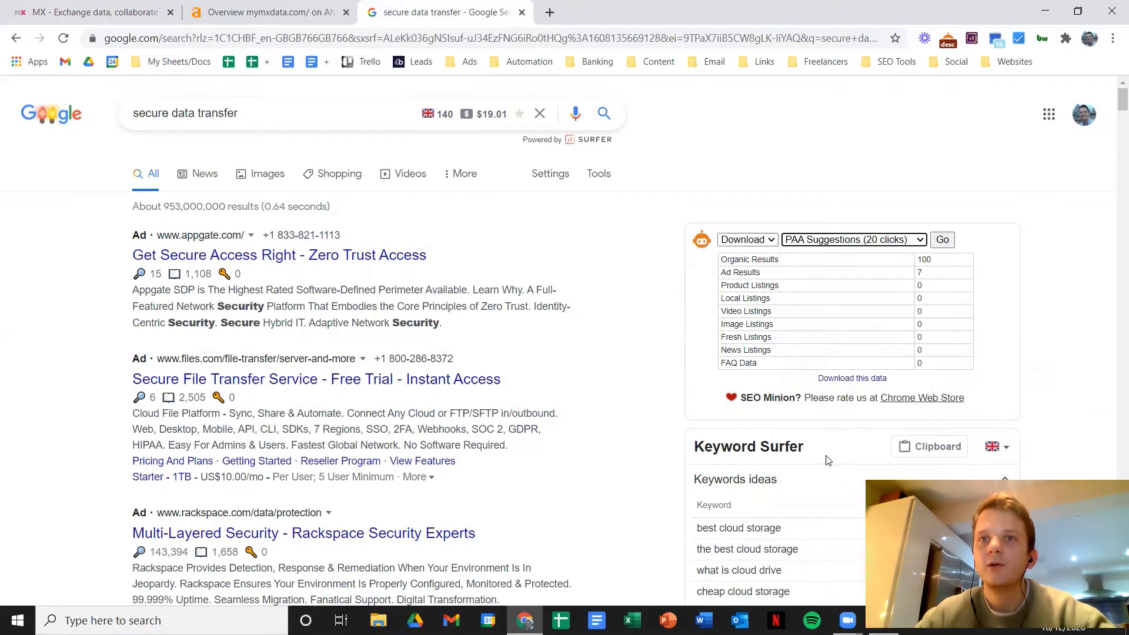
scroll(627, 320, "down", 8)
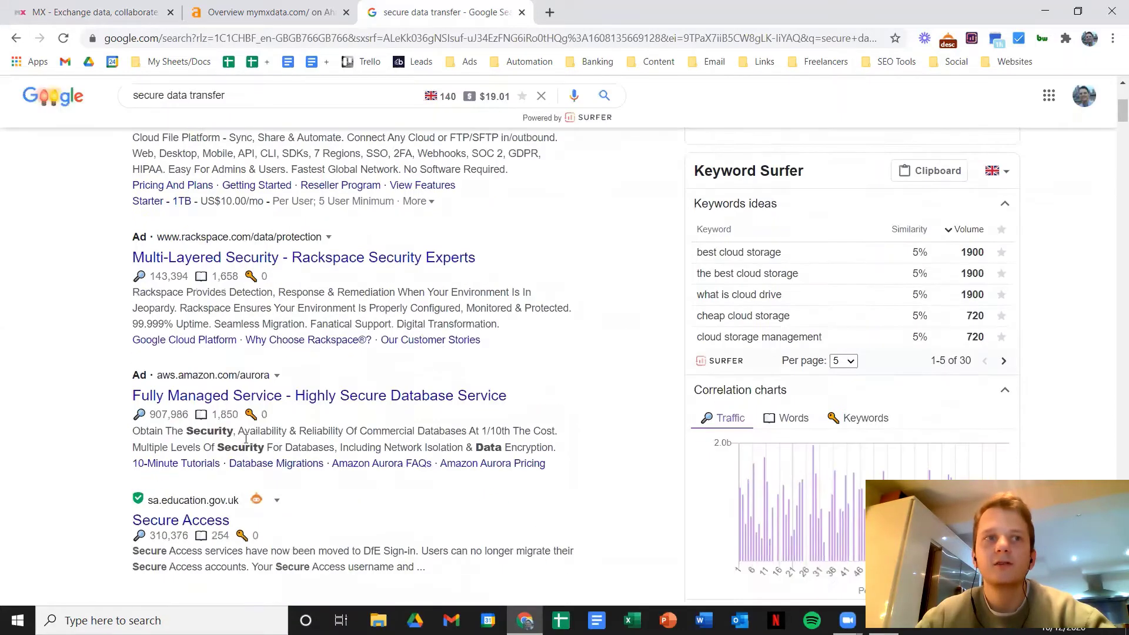
scroll(620, 396, "up", 8)
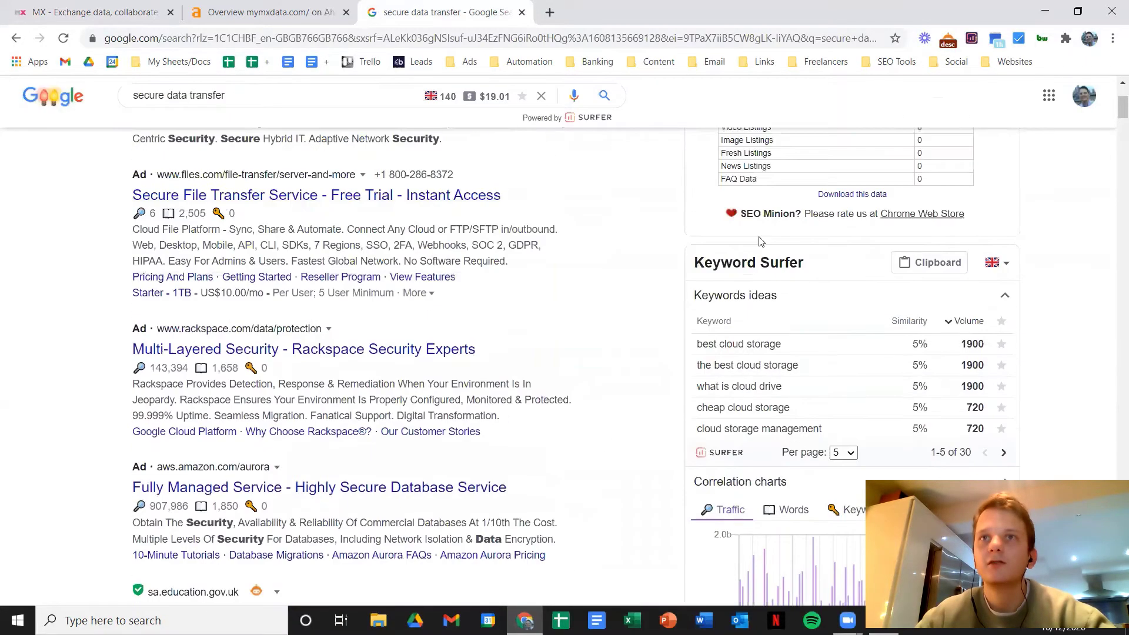
left_click(942, 238)
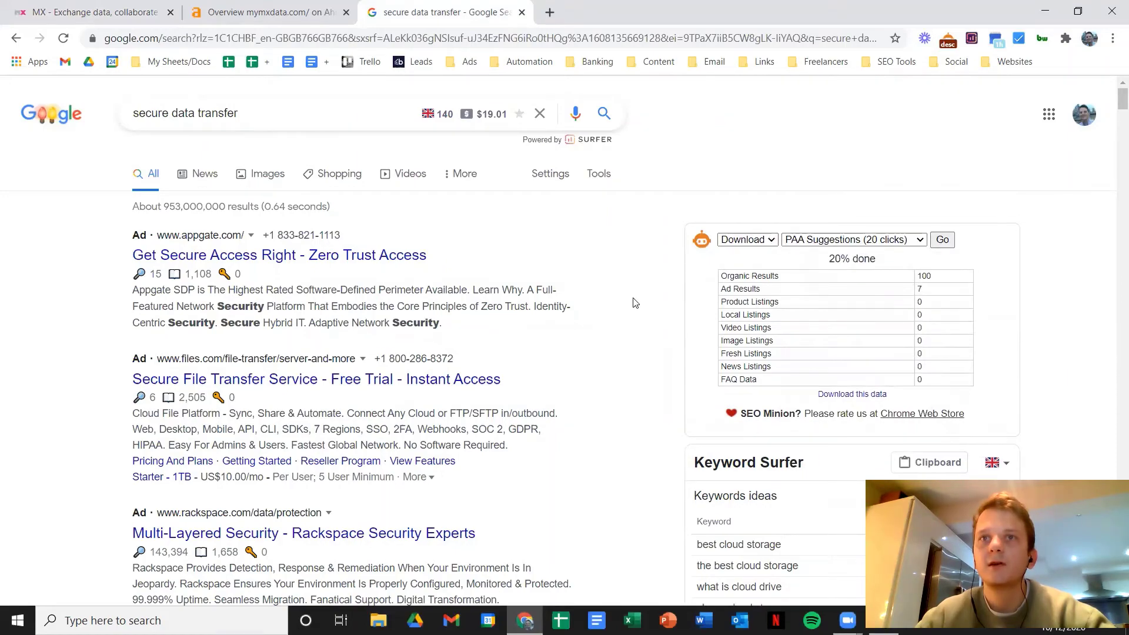
Examine the expanding "People also ask" questions and answers while the PAA suggestions are being collected
scroll(635, 301, "down", 5)
scroll(635, 300, "down", 5)
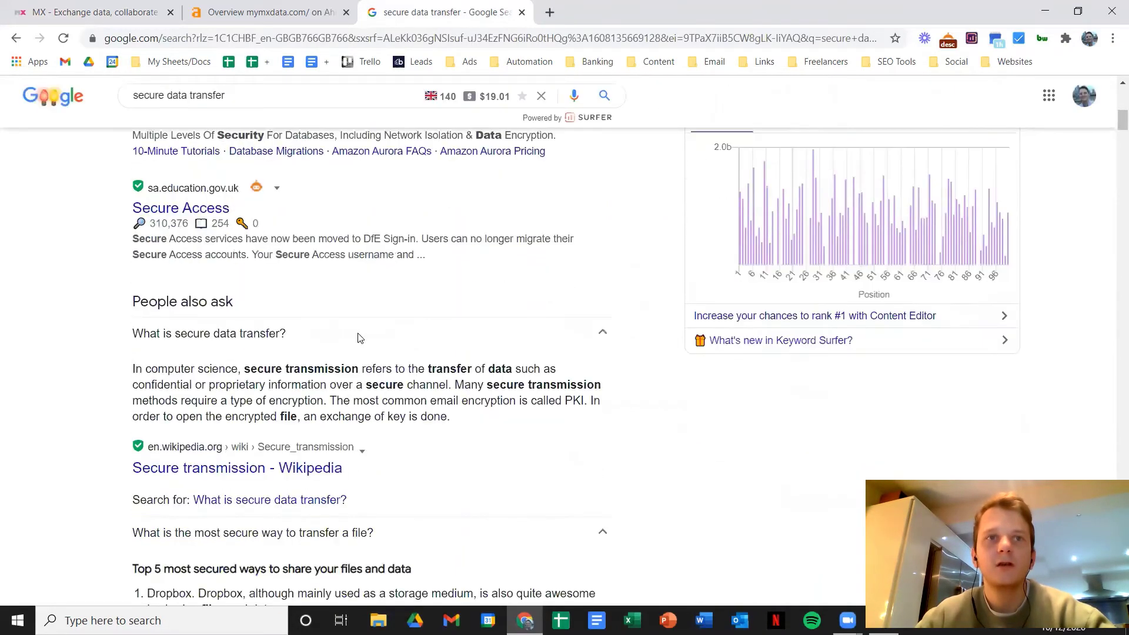
scroll(402, 402, "down", 13)
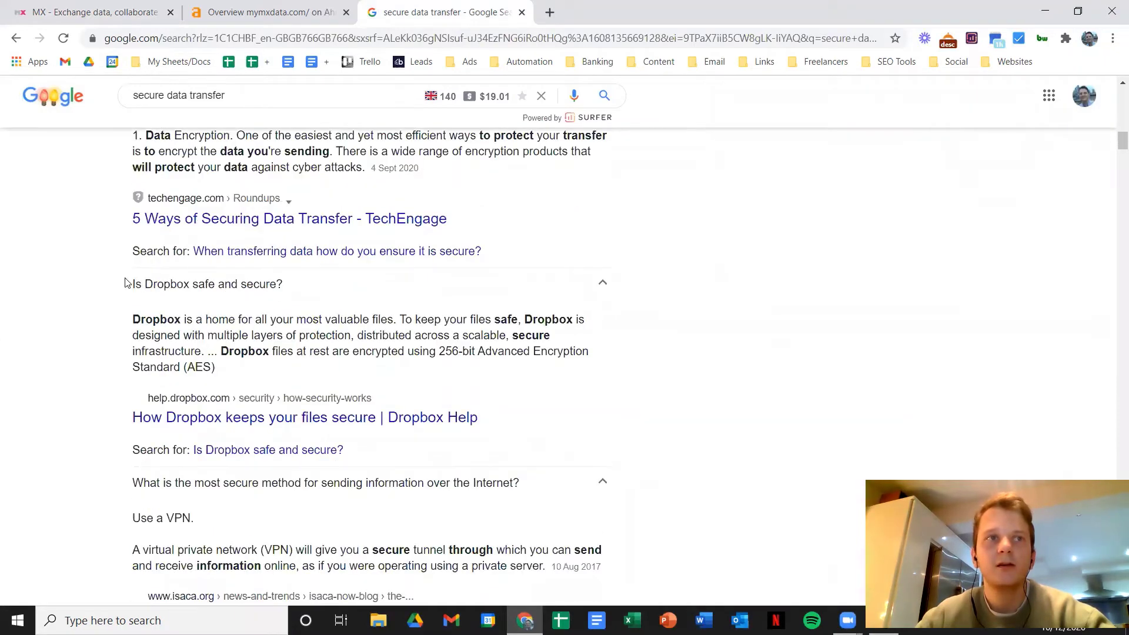
scroll(667, 306, "down", 1)
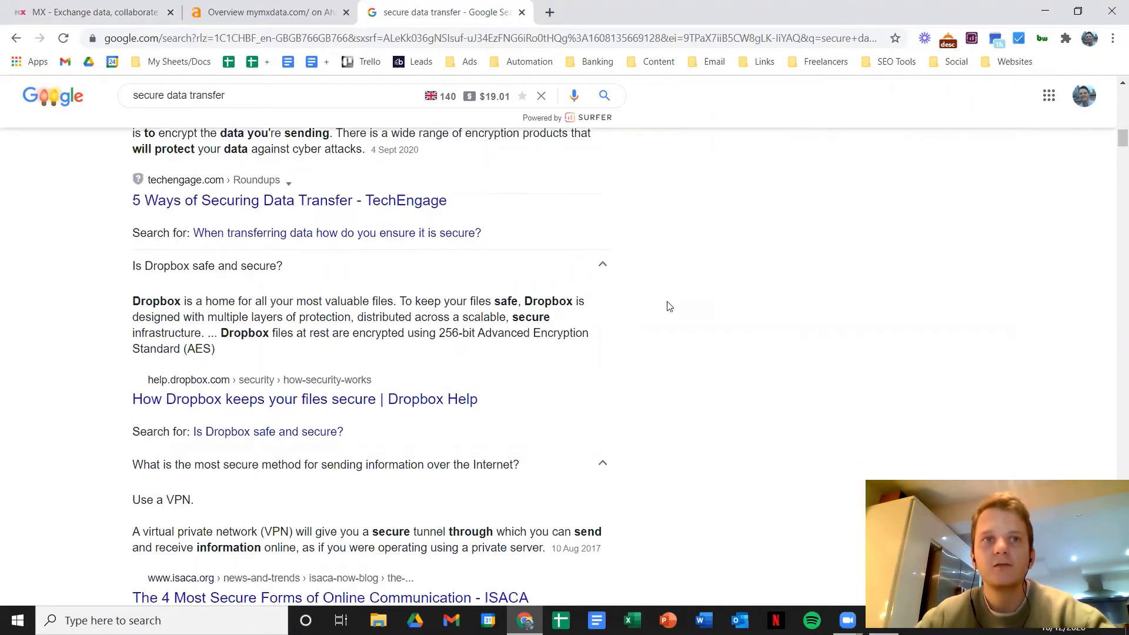
scroll(667, 306, "down", 6)
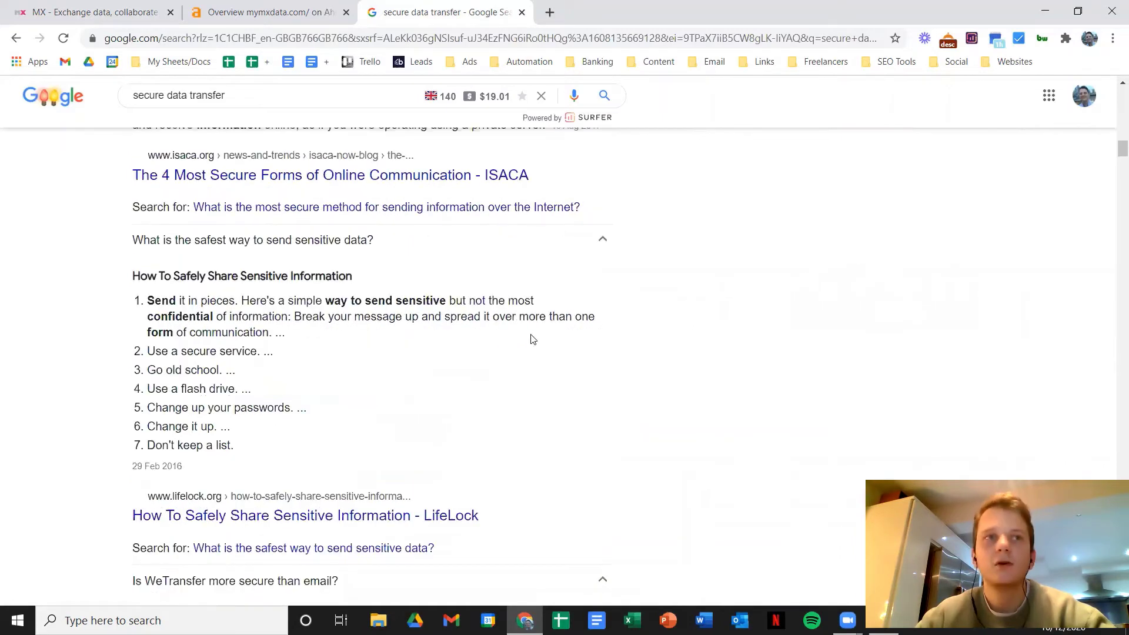
scroll(719, 360, "down", 1)
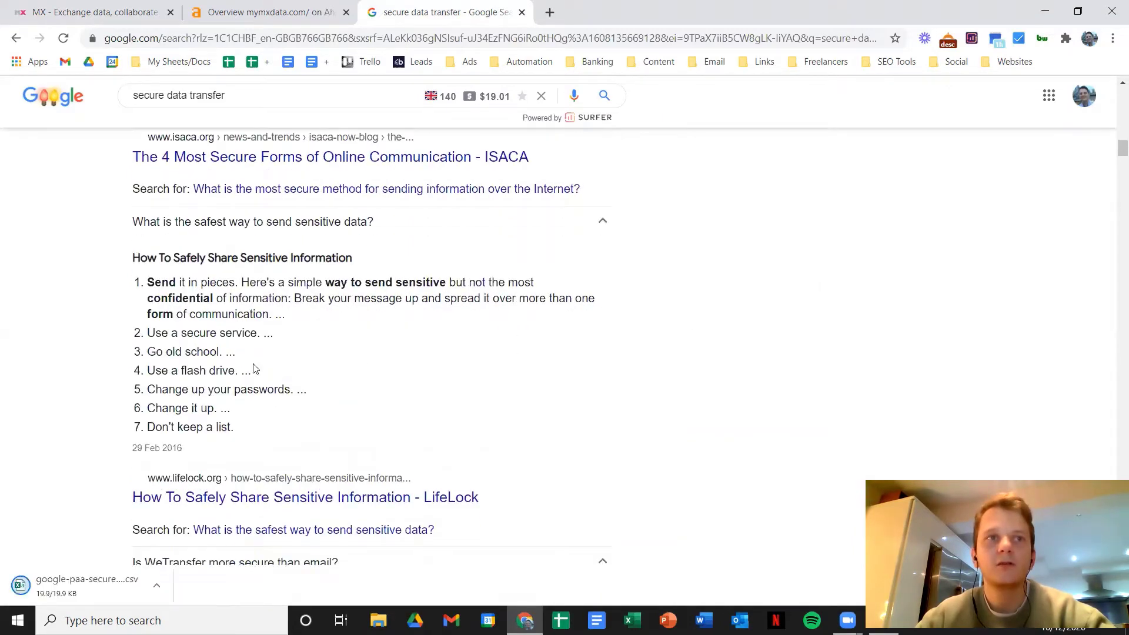
scroll(669, 351, "up", 1)
scroll(669, 358, "up", 15)
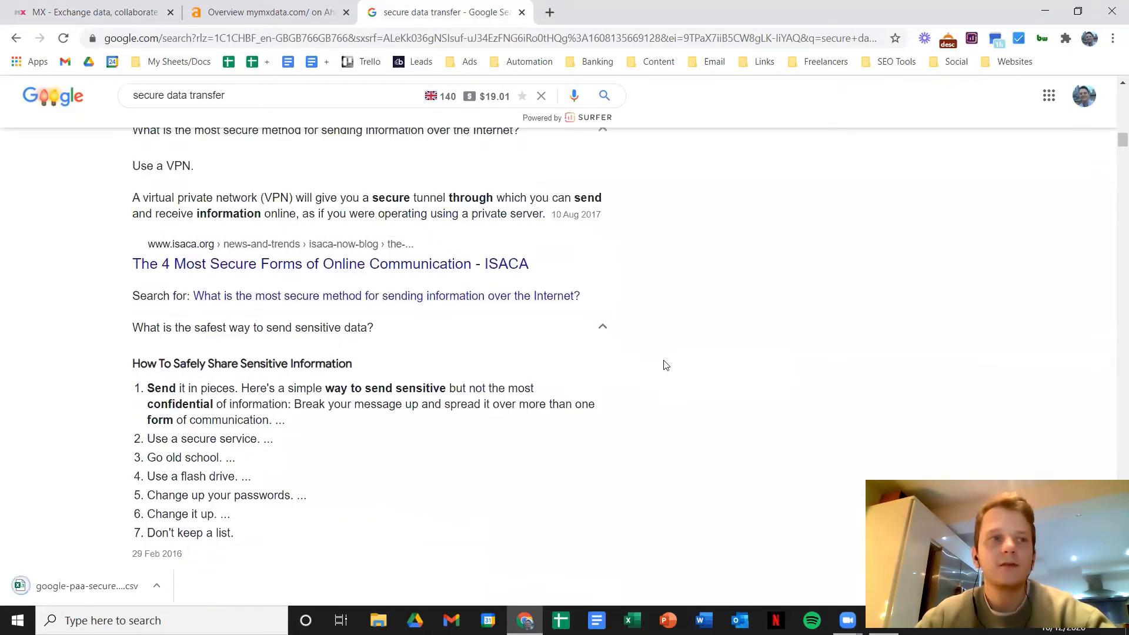
Open the downloaded google-paa-secure-data-transfer CSV in Excel and widen the PAA Title column to fit the full questions
left_click(69, 587)
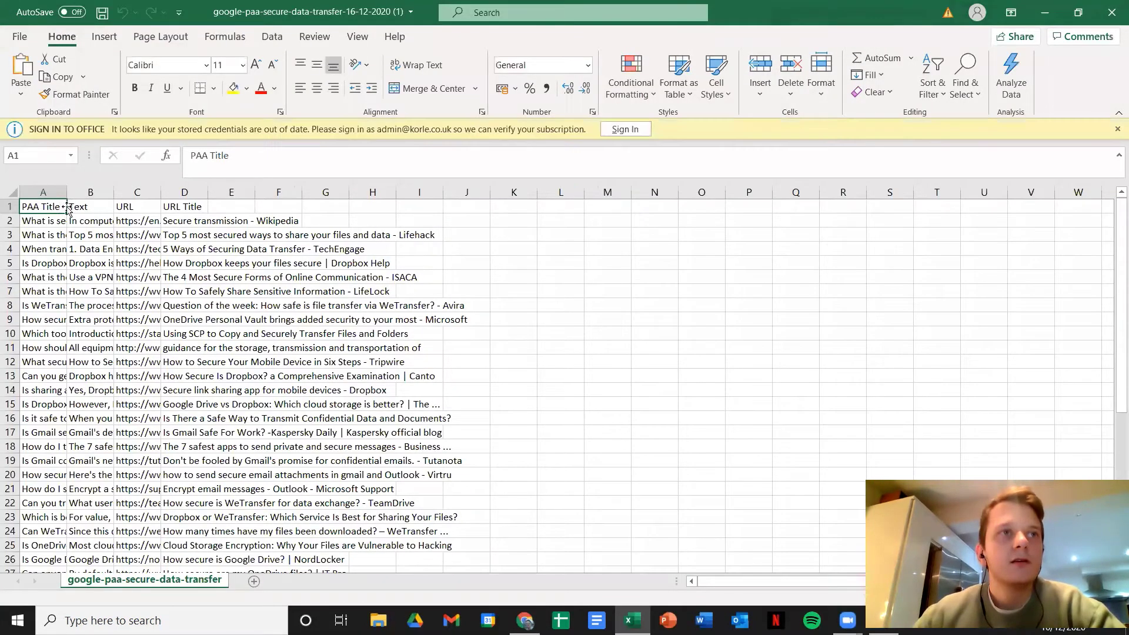
scroll(59, 303, "down", 3)
scroll(67, 191, "up", 3)
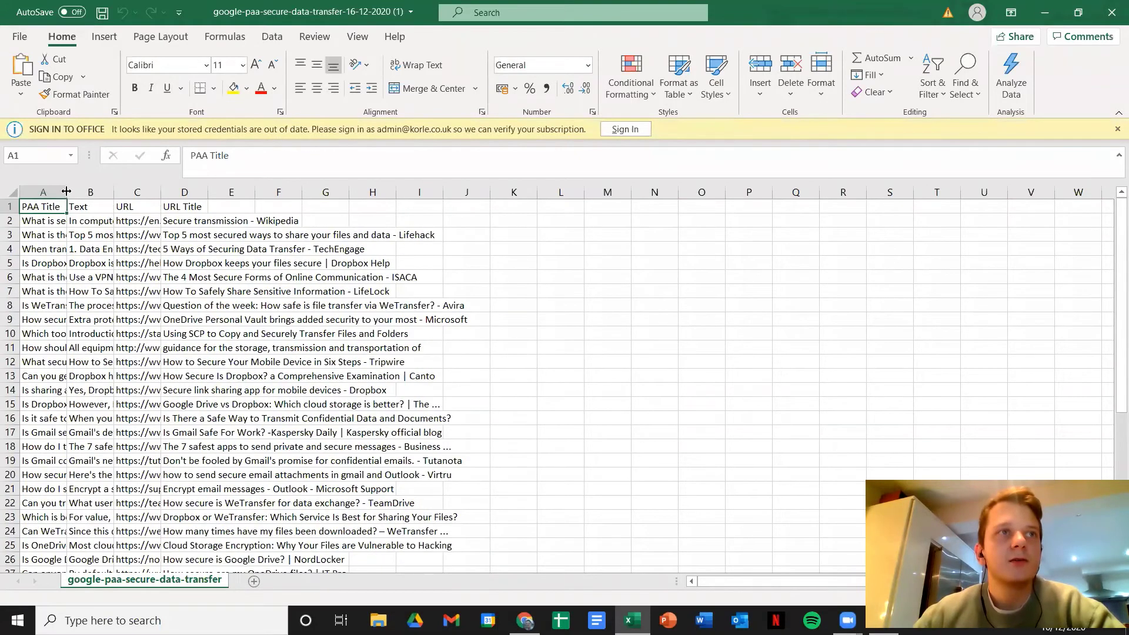
left_click_drag(66, 192, 194, 192)
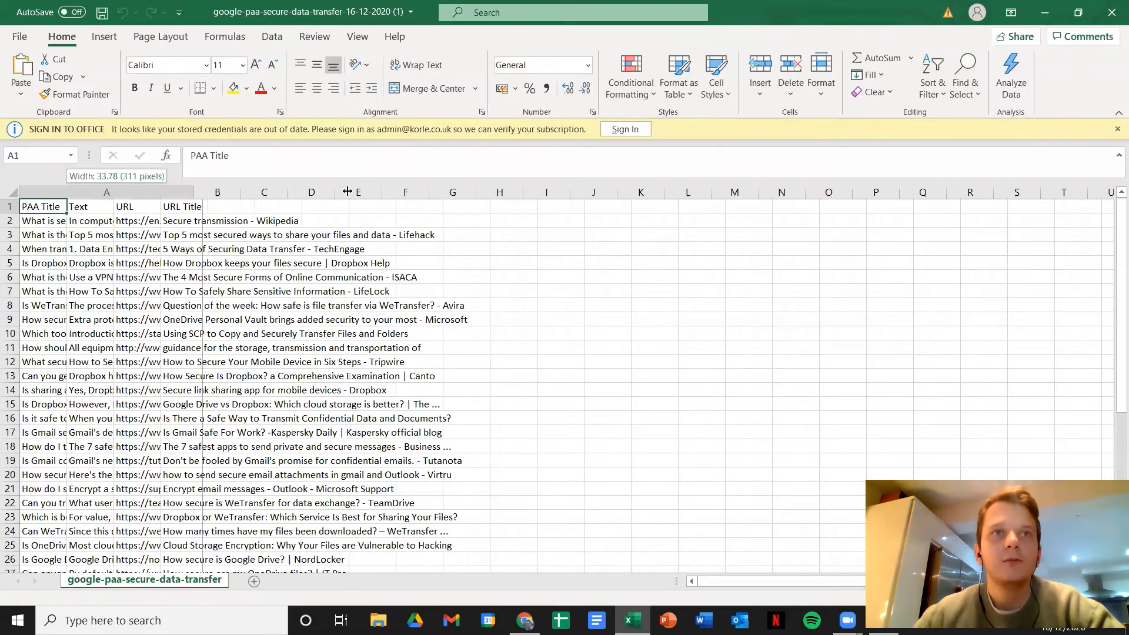
left_click_drag(346, 192, 409, 192)
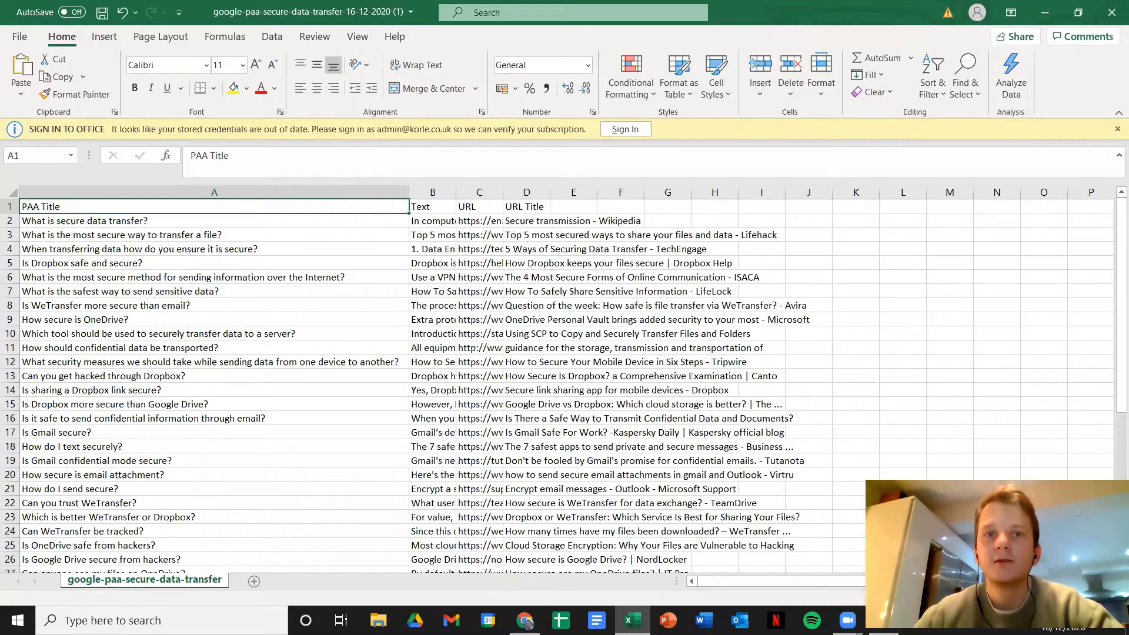
Switch to the Google results in Chrome, highlight the "secure data transfer" query, and return to the PAA spreadsheet in Excel
key("alt+Tab")
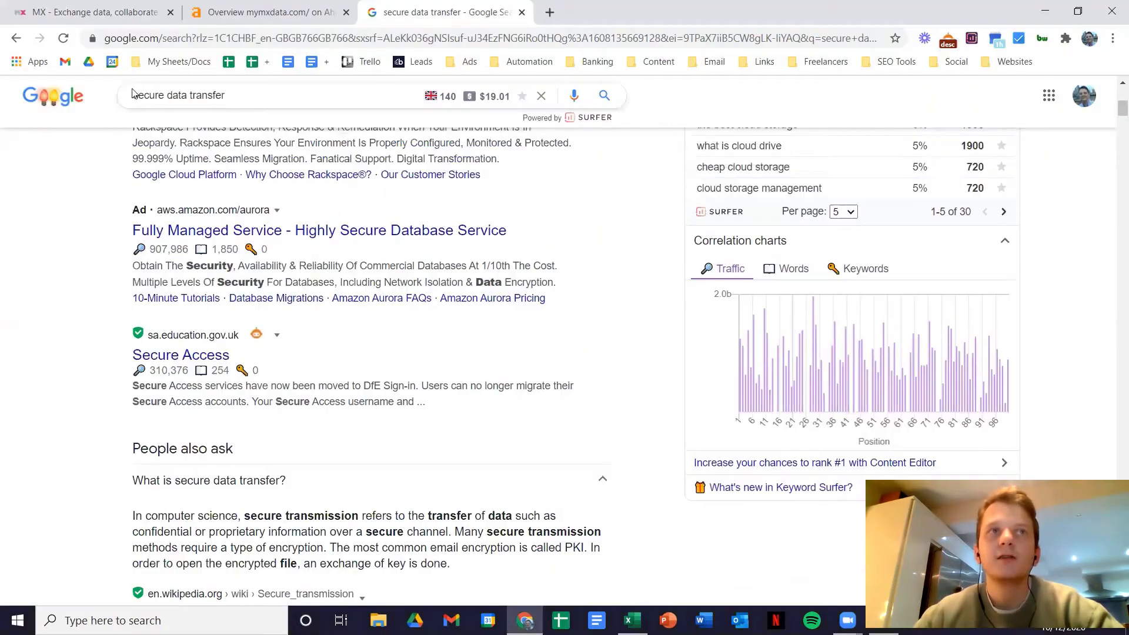
left_click_drag(135, 98, 266, 95)
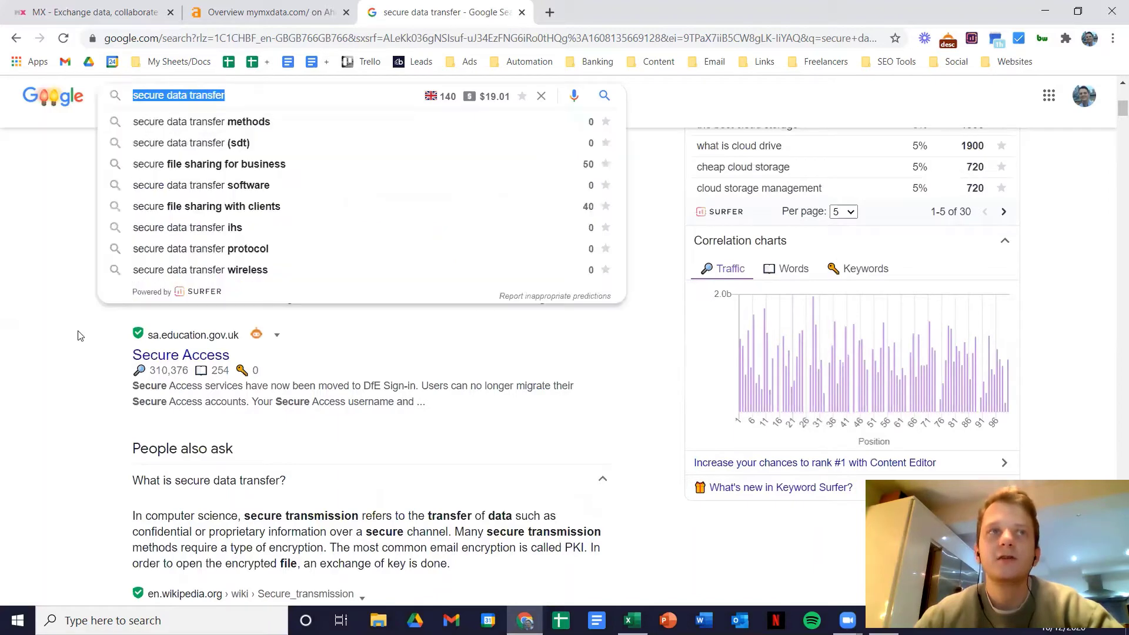
left_click(136, 100)
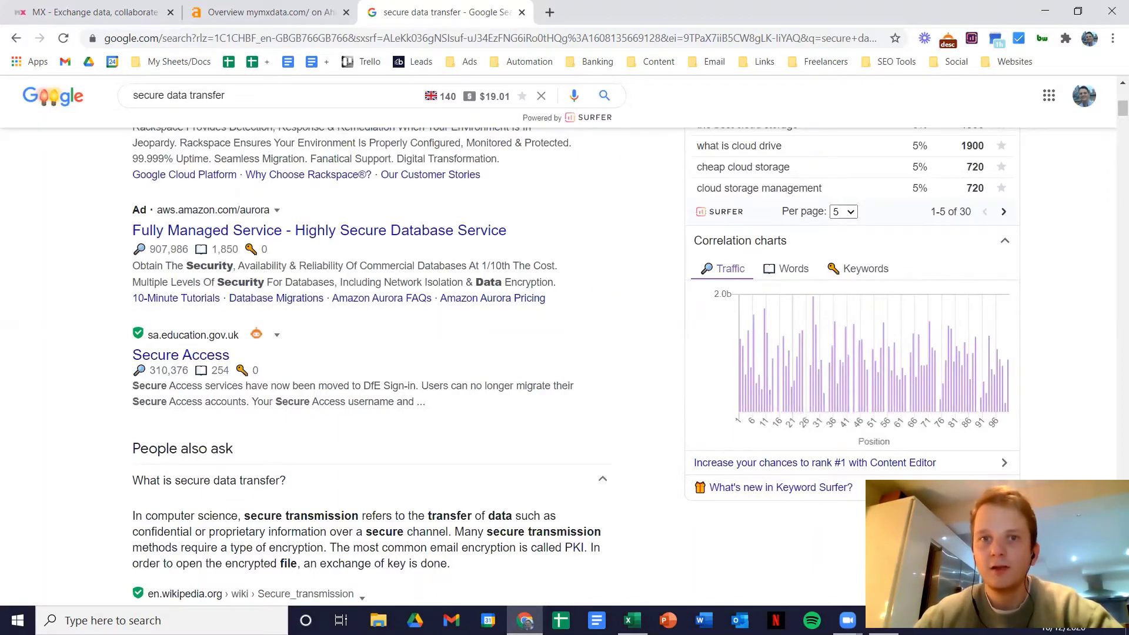
left_click(632, 620)
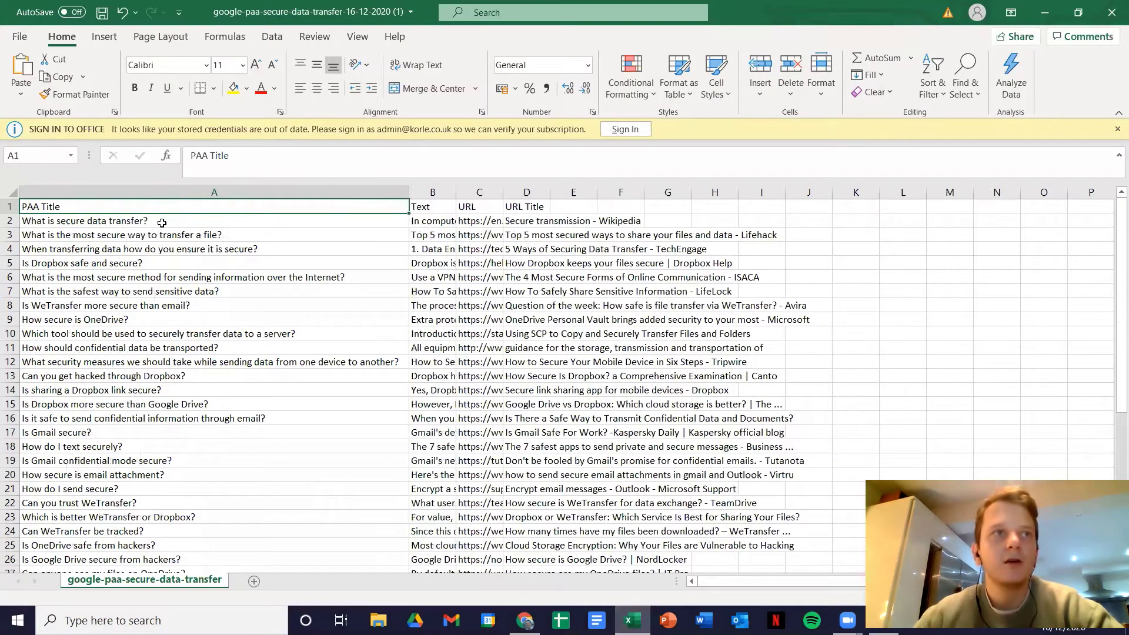
Review the PAA Title questions one by one for content ideas, from "What is secure data transfer?" through the rows on SFTP and GDPR
left_click(198, 218)
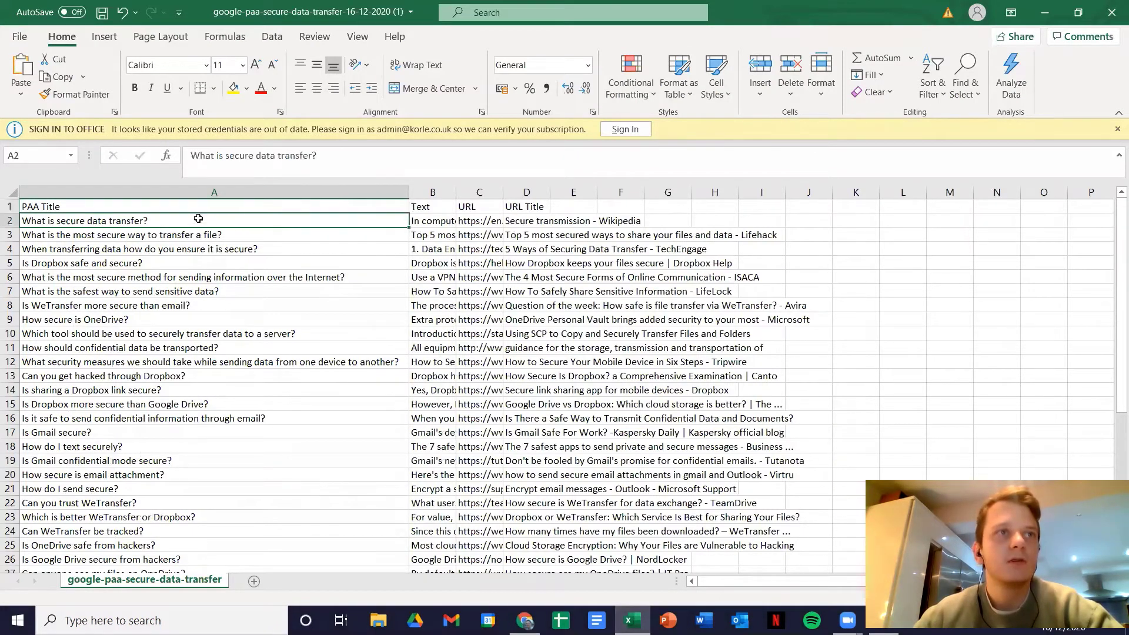
left_click(229, 231)
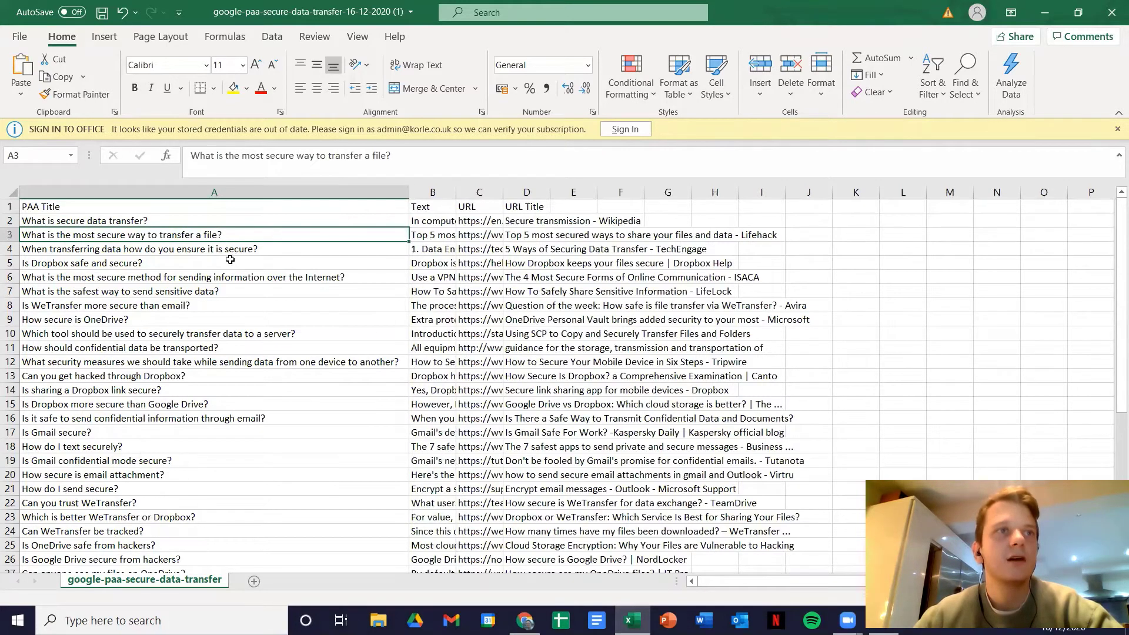
key("Down")
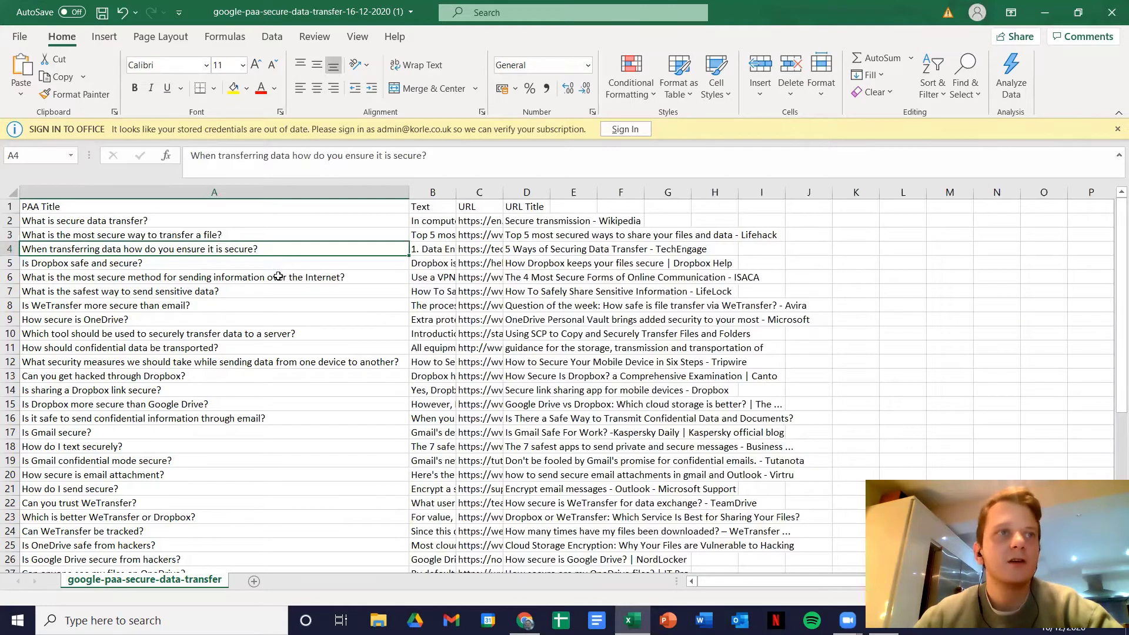
left_click(249, 287)
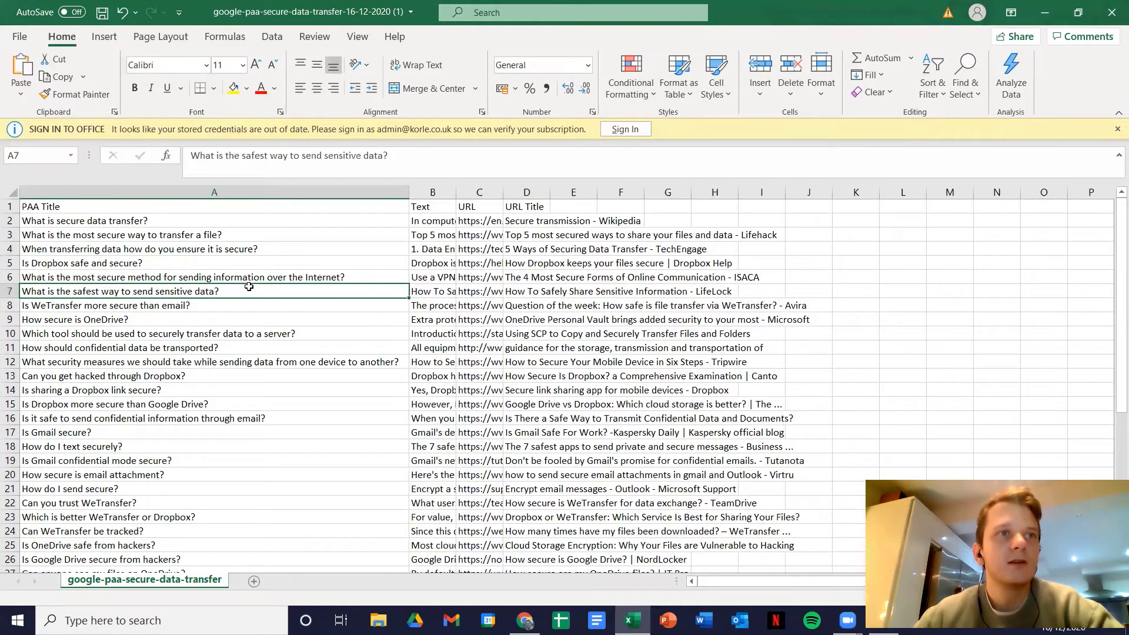
left_click(276, 332)
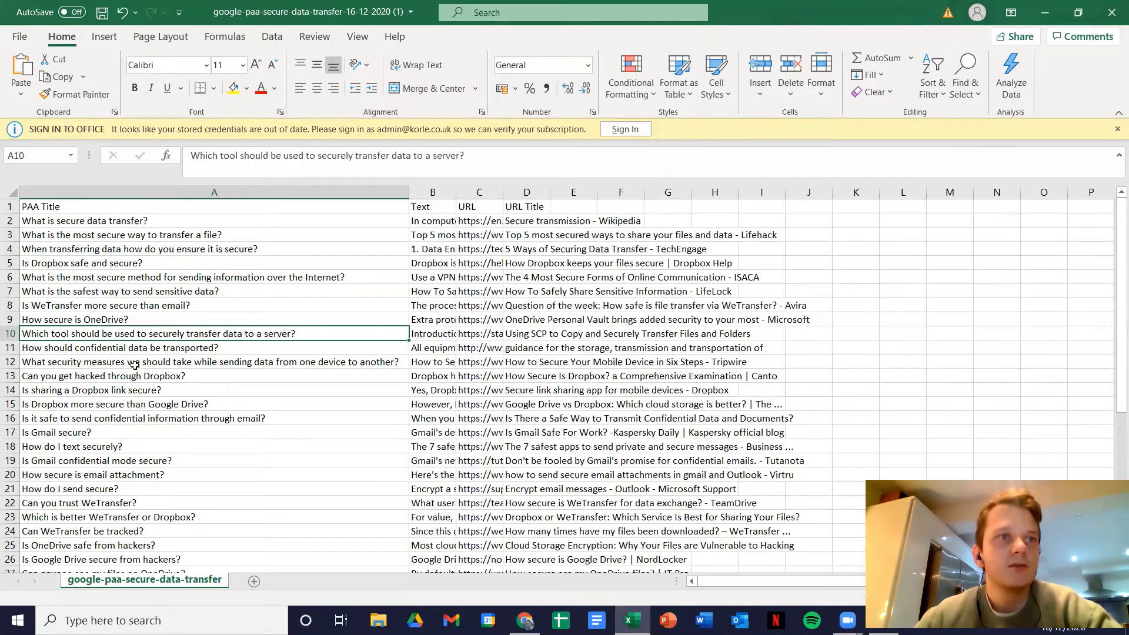
scroll(133, 380, "down", 4)
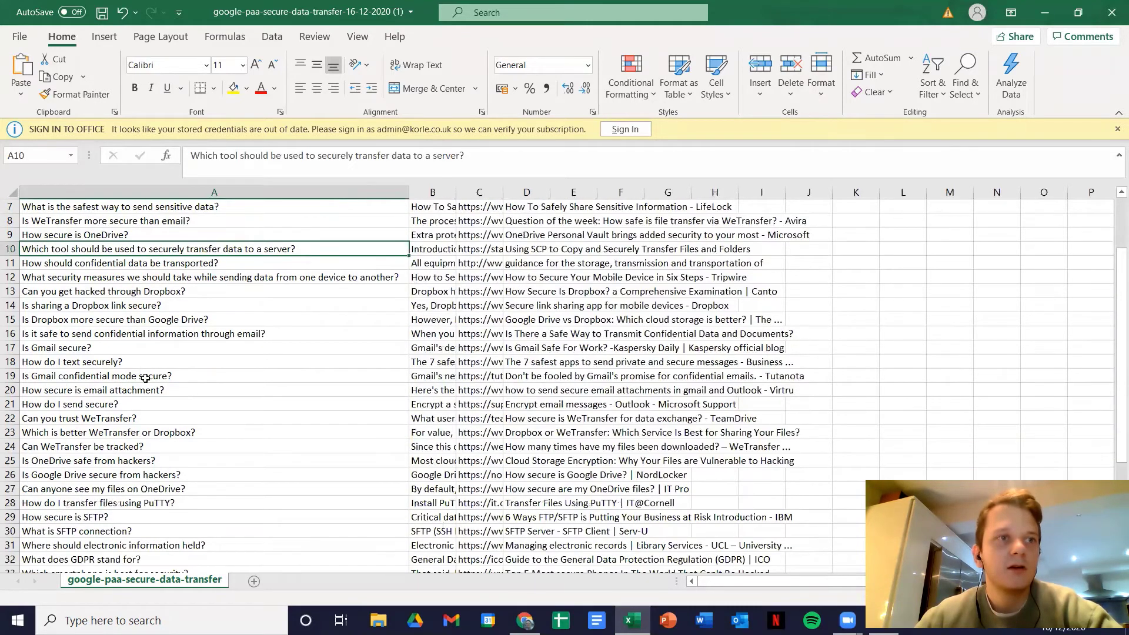
scroll(200, 412, "down", 1)
scroll(211, 416, "up", 5)
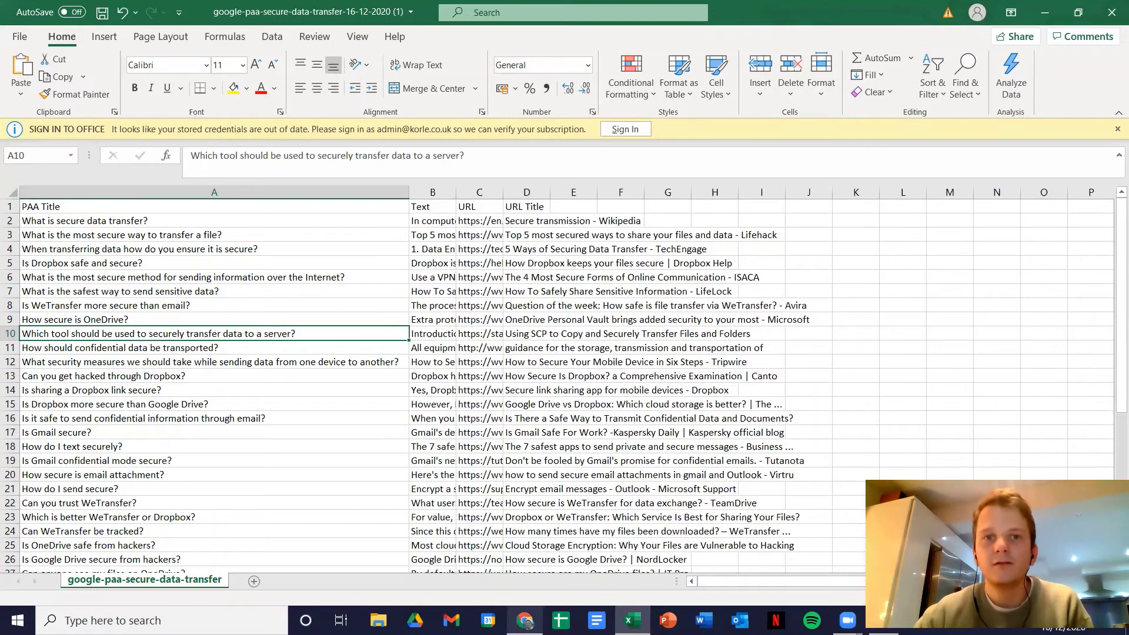
Switch to the Ahrefs overview of mymxdata.com in Chrome and examine its headline metrics and organic traffic graph
key("alt+Tab")
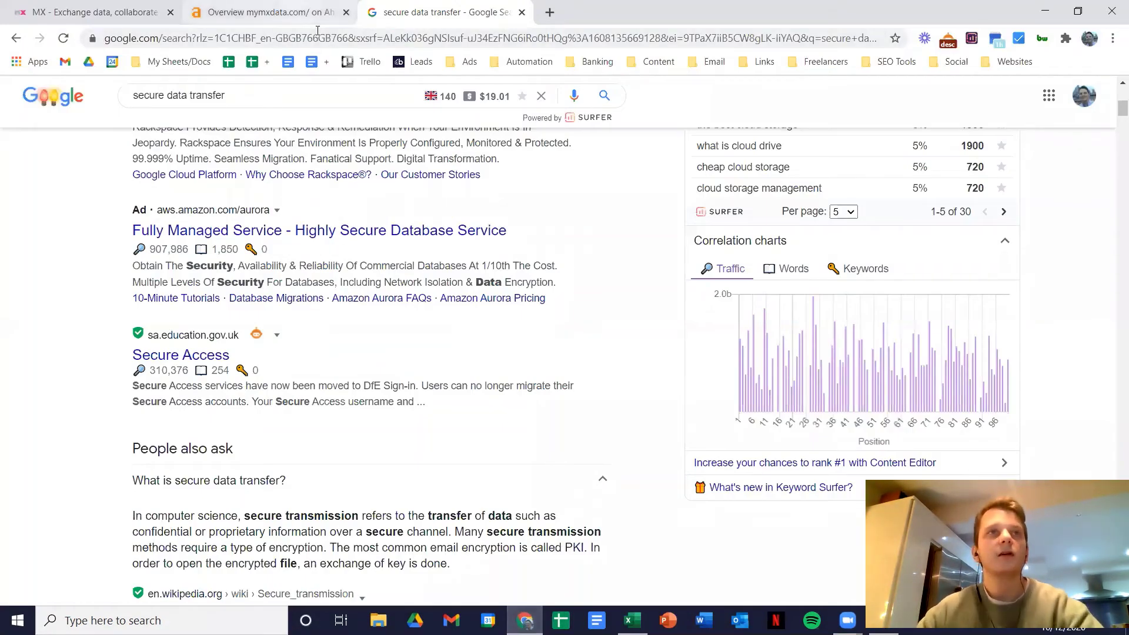
left_click(311, 13)
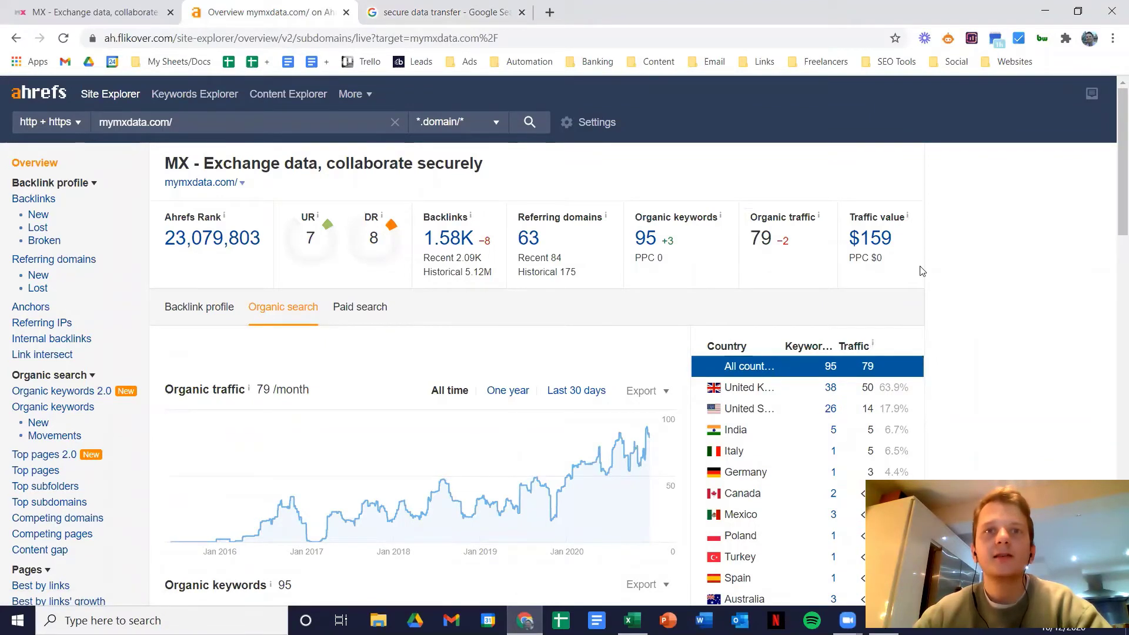
scroll(823, 329, "down", 1)
scroll(517, 382, "down", 1)
scroll(364, 169, "up", 1)
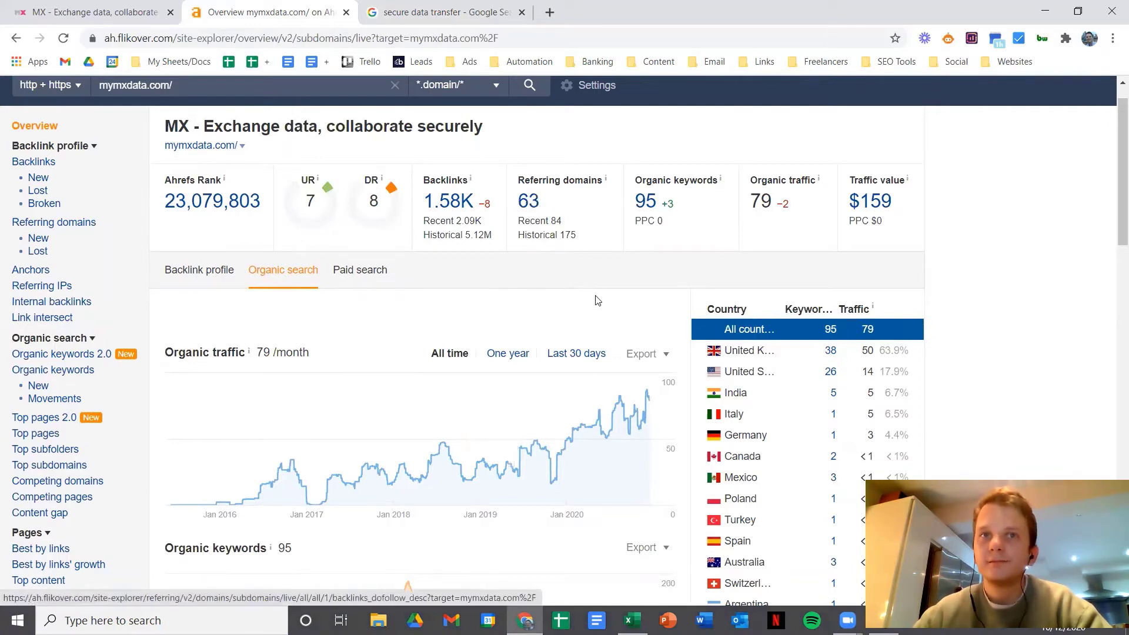
scroll(434, 287, "down", 2)
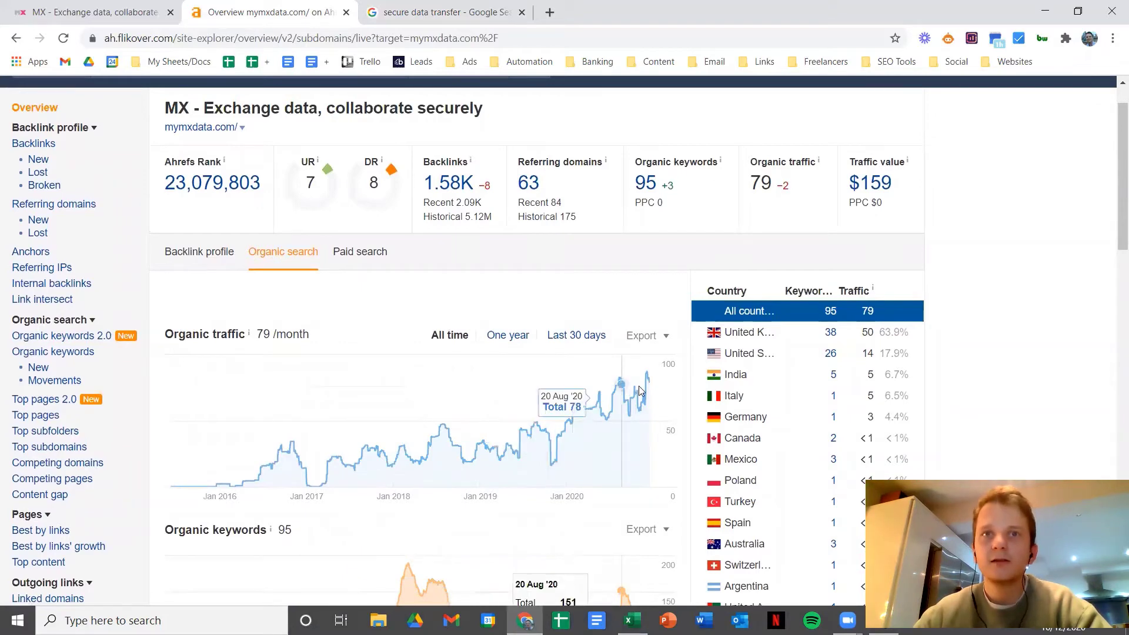
scroll(171, 366, "down", 8)
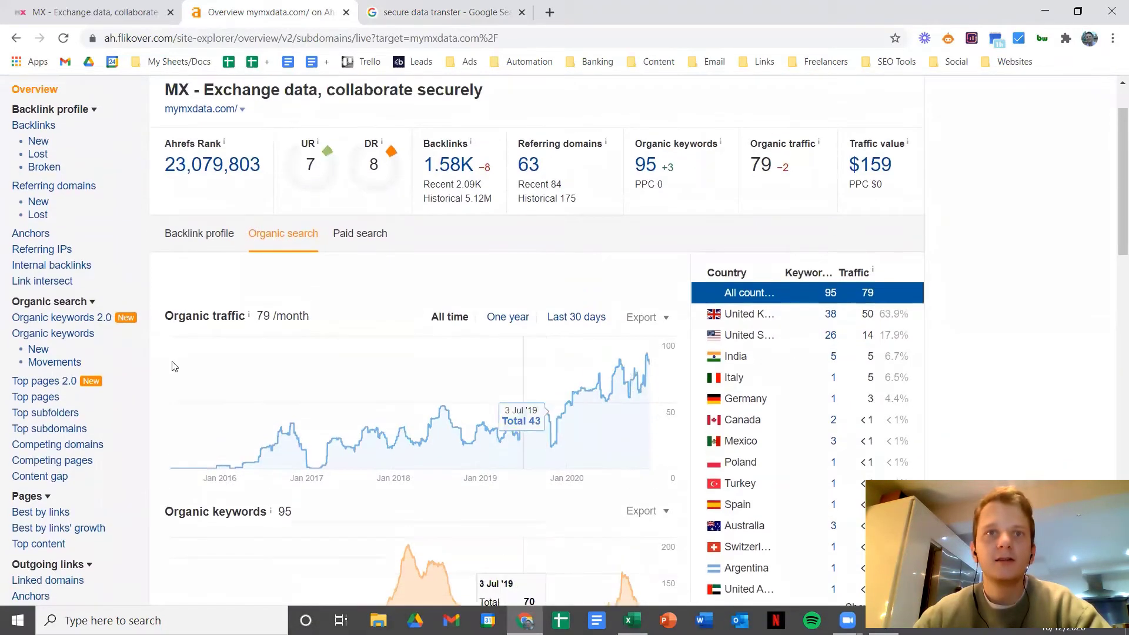
Examine the Top 5 organic keywords (United Kingdom) and Top 5 pages, highlighting the "m tec group" keyword and its ranking position
scroll(156, 377, "down", 11)
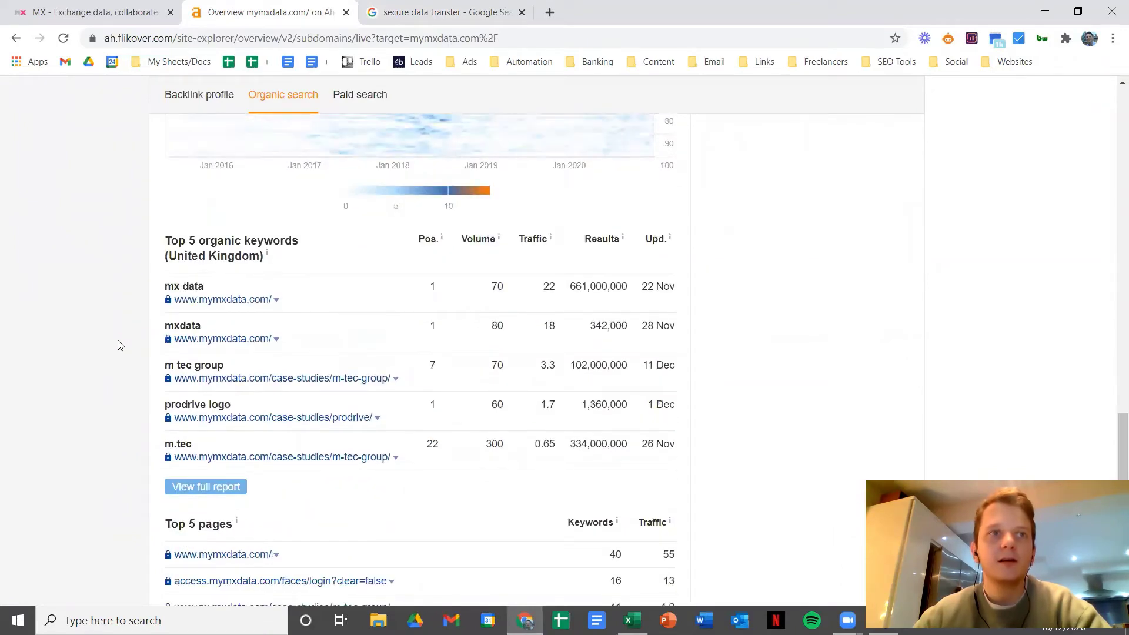
scroll(120, 345, "down", 1)
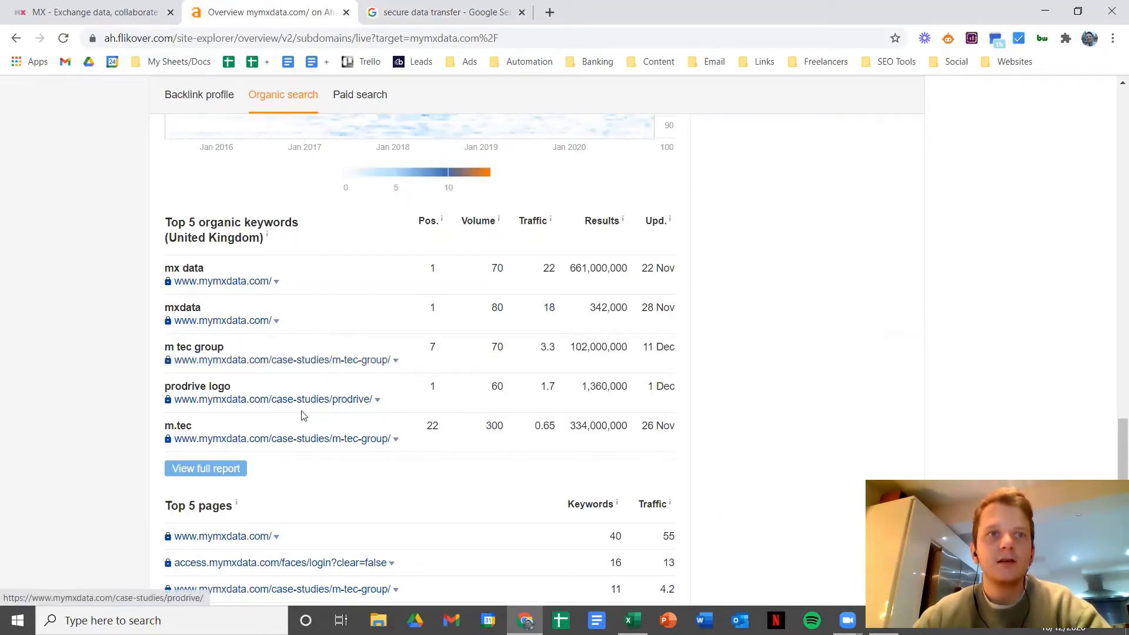
left_click_drag(169, 347, 224, 348)
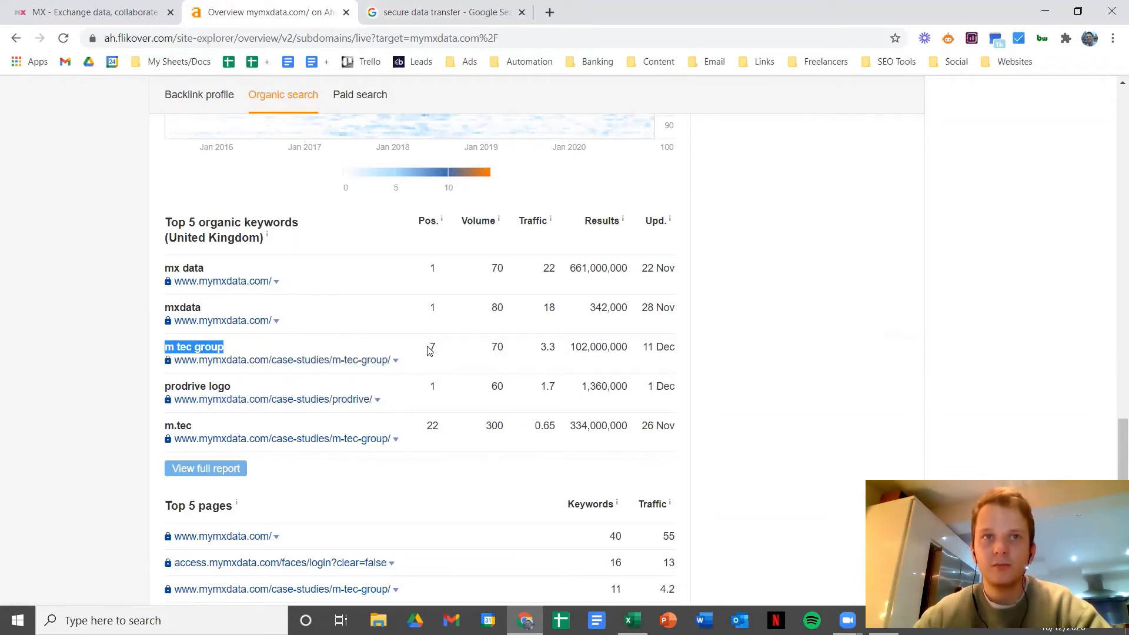
left_click_drag(430, 348, 438, 349)
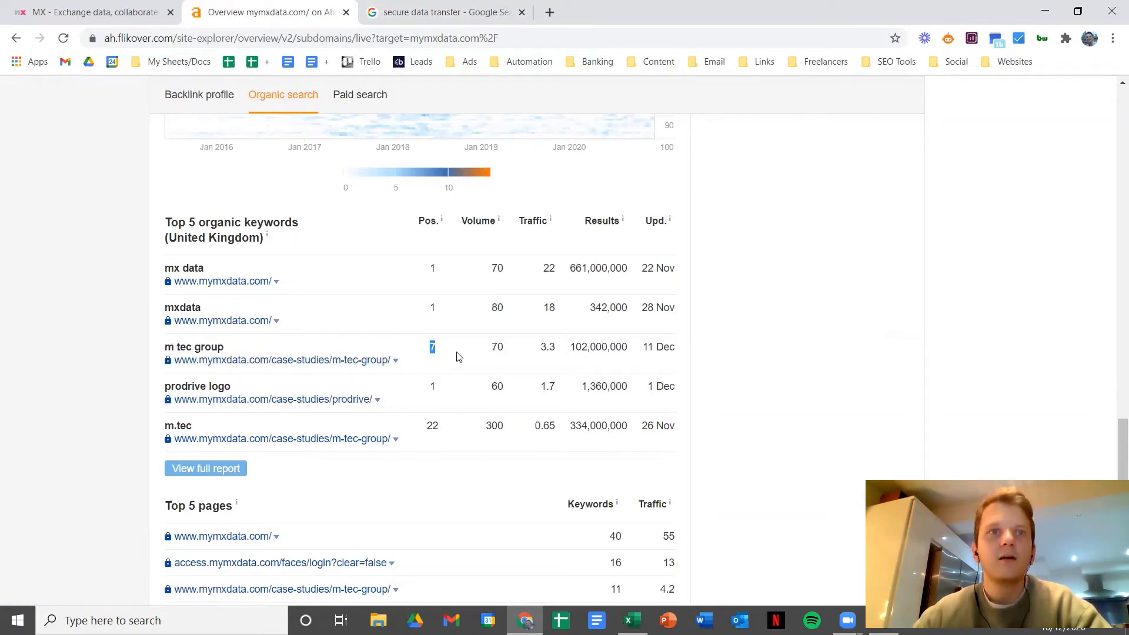
left_click_drag(166, 348, 225, 350)
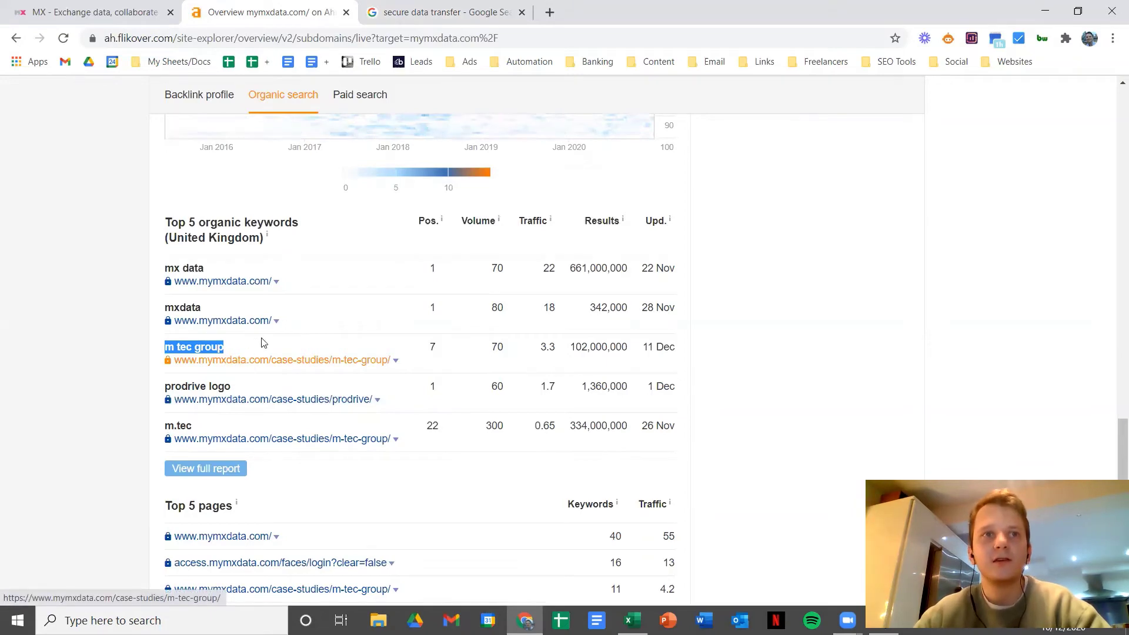
scroll(441, 352, "up", 1)
scroll(433, 360, "down", 1)
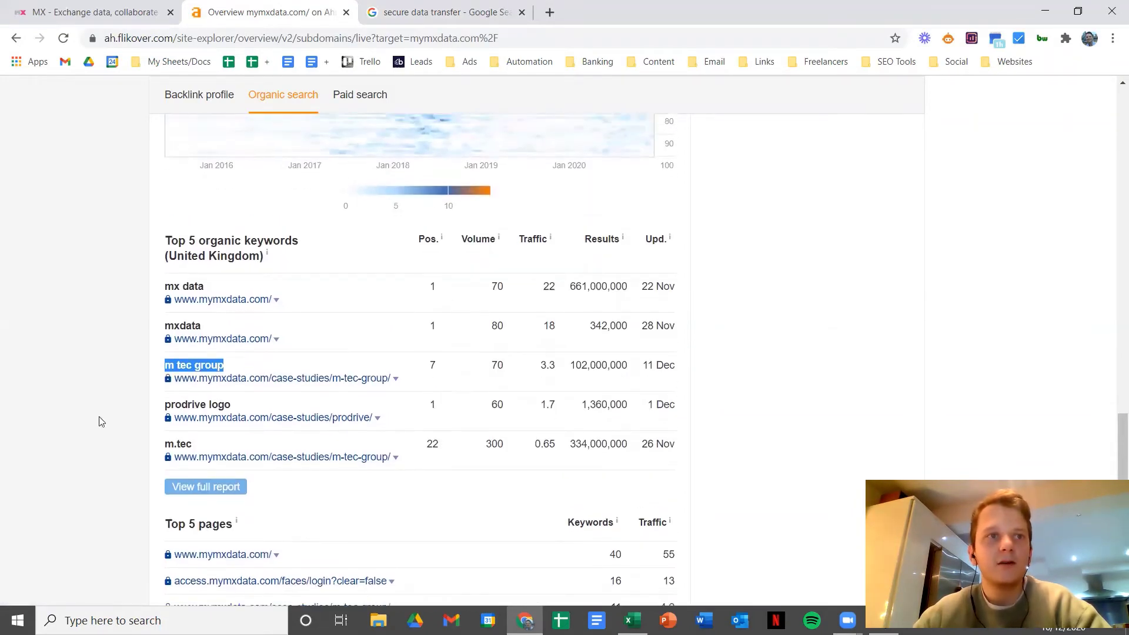
scroll(100, 421, "down", 3)
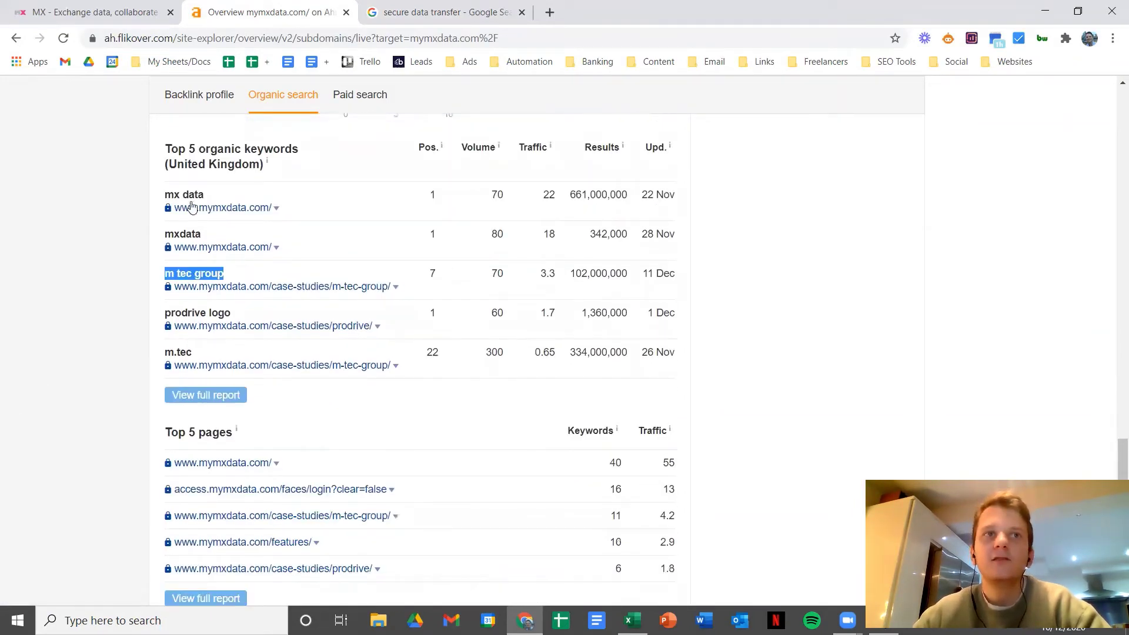
scroll(134, 339, "up", 1)
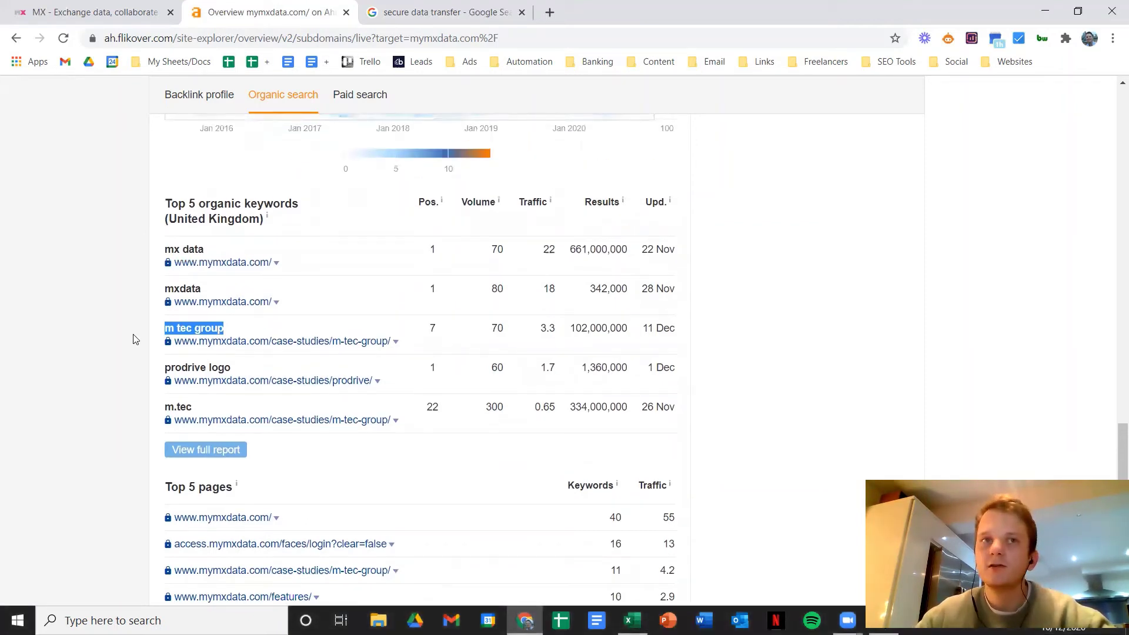
scroll(134, 339, "up", 1)
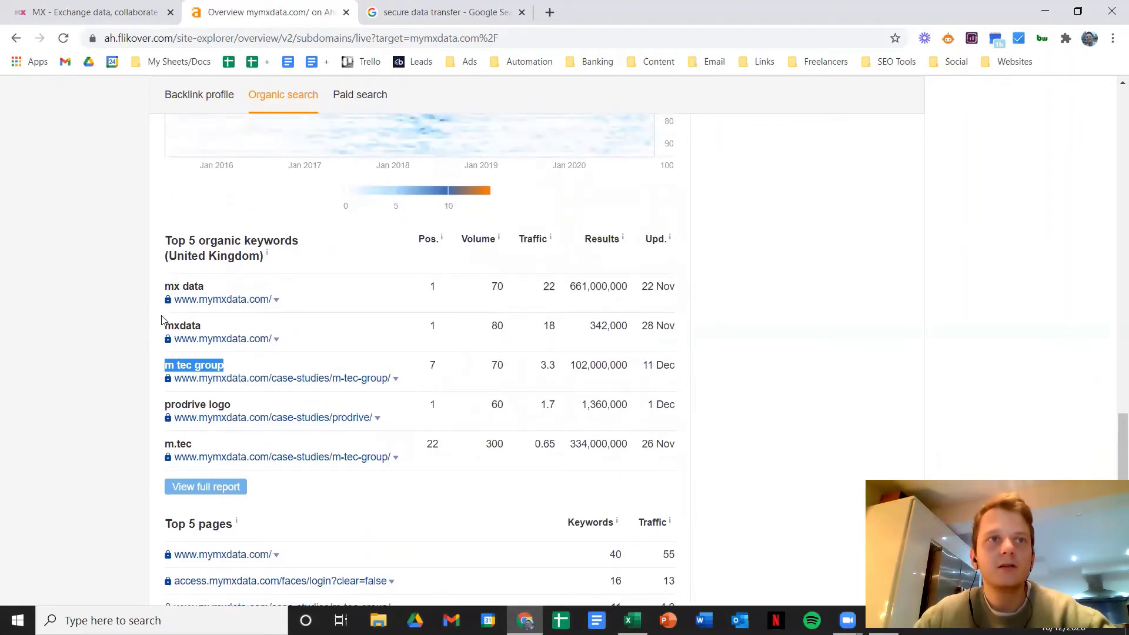
scroll(145, 335, "up", 3)
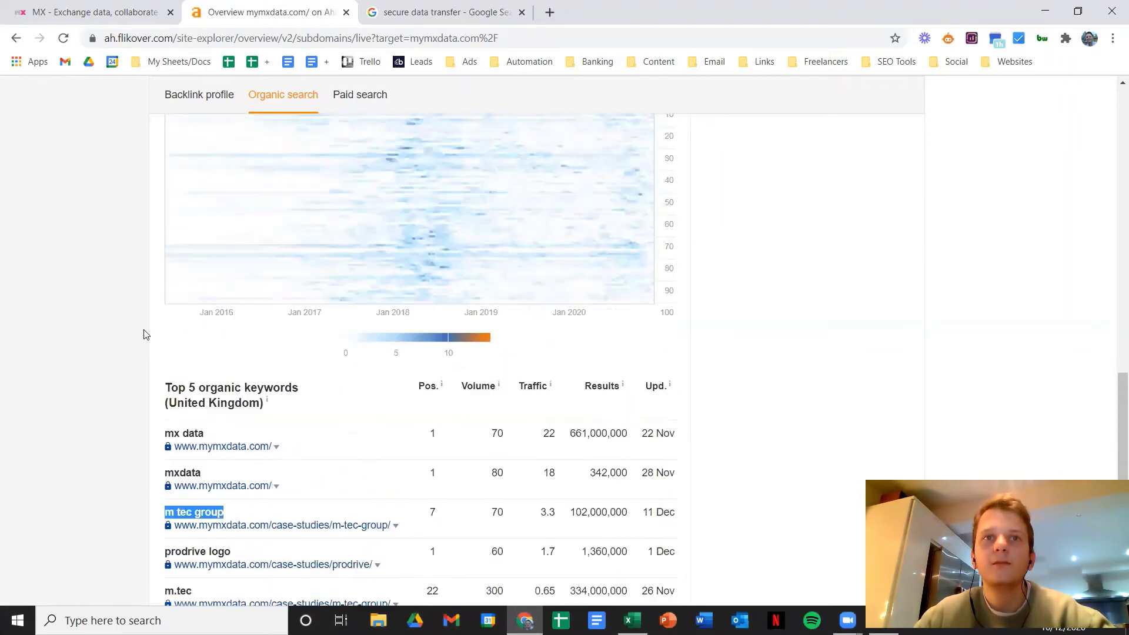
Compare the referring domains graph in the backlink profile with the organic traffic and organic positions graphs
scroll(145, 335, "up", 18)
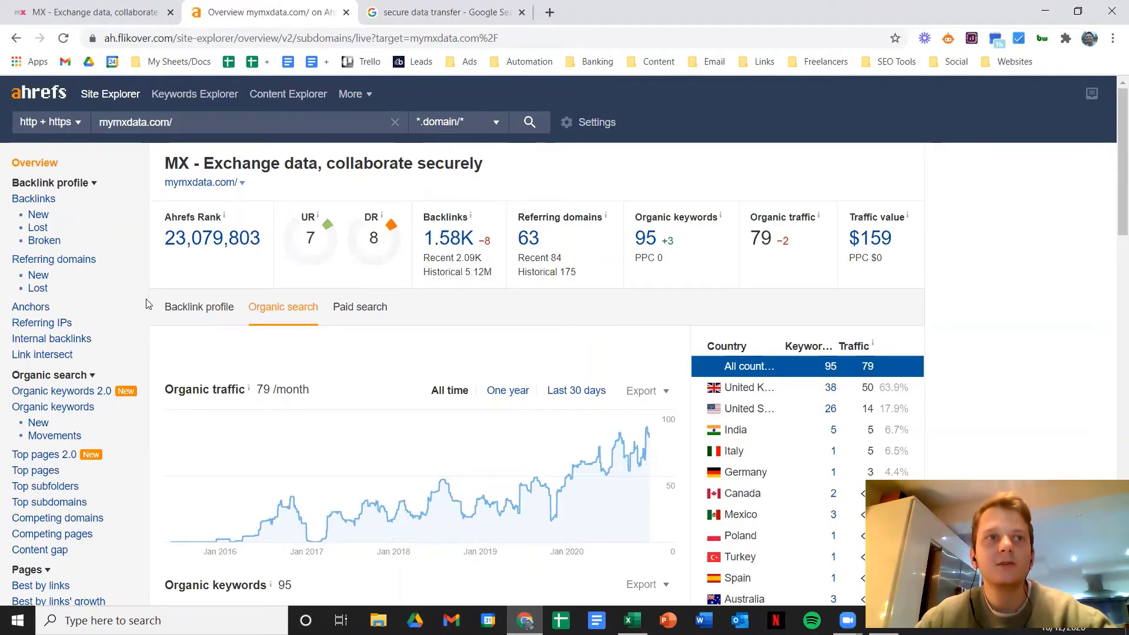
scroll(154, 315, "down", 1)
scroll(154, 314, "up", 1)
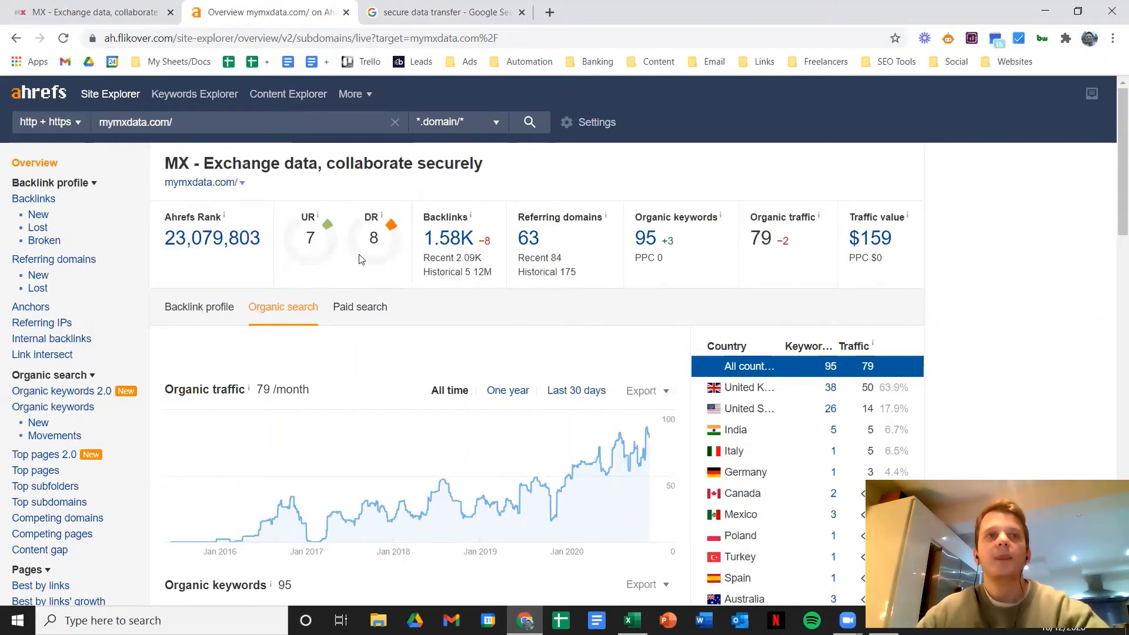
scroll(235, 353, "down", 1)
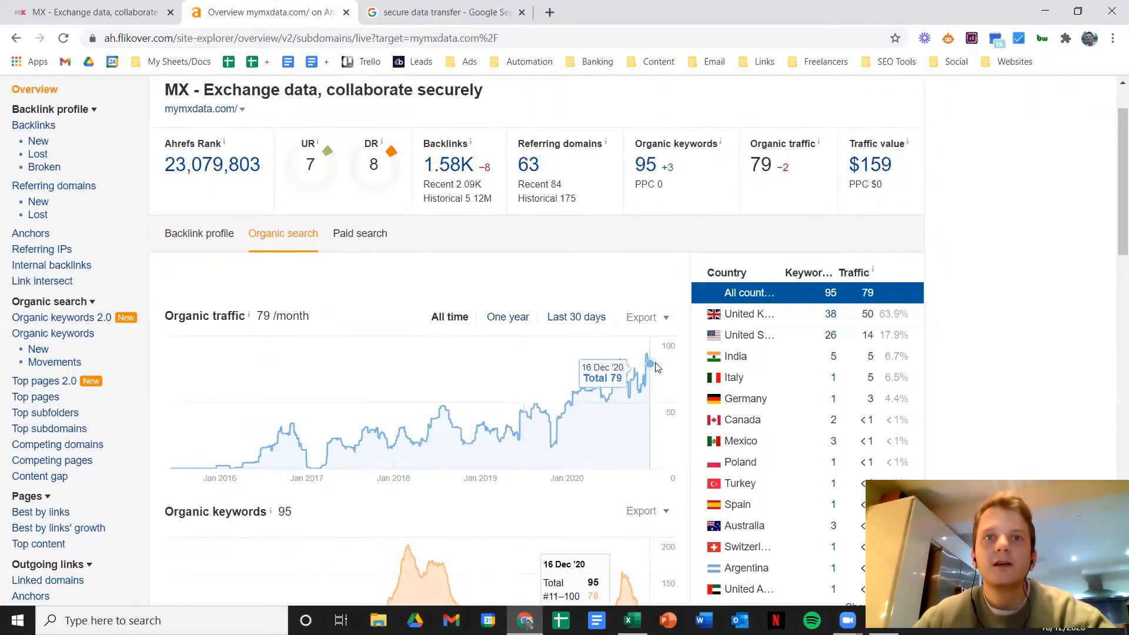
left_click(200, 241)
scroll(294, 353, "down", 1)
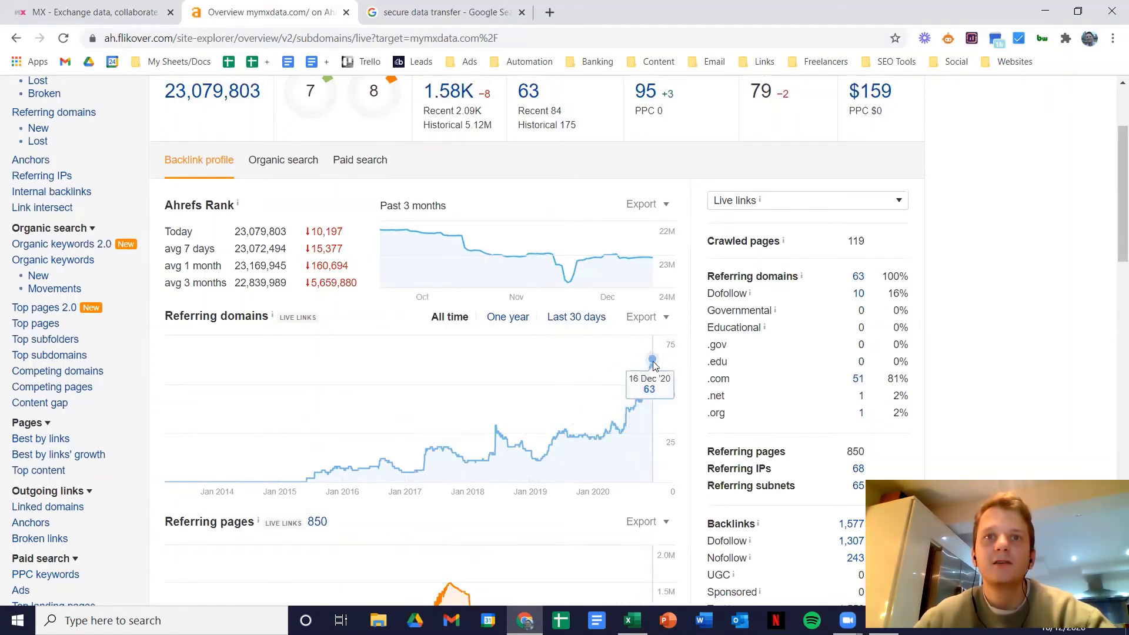
left_click(312, 167)
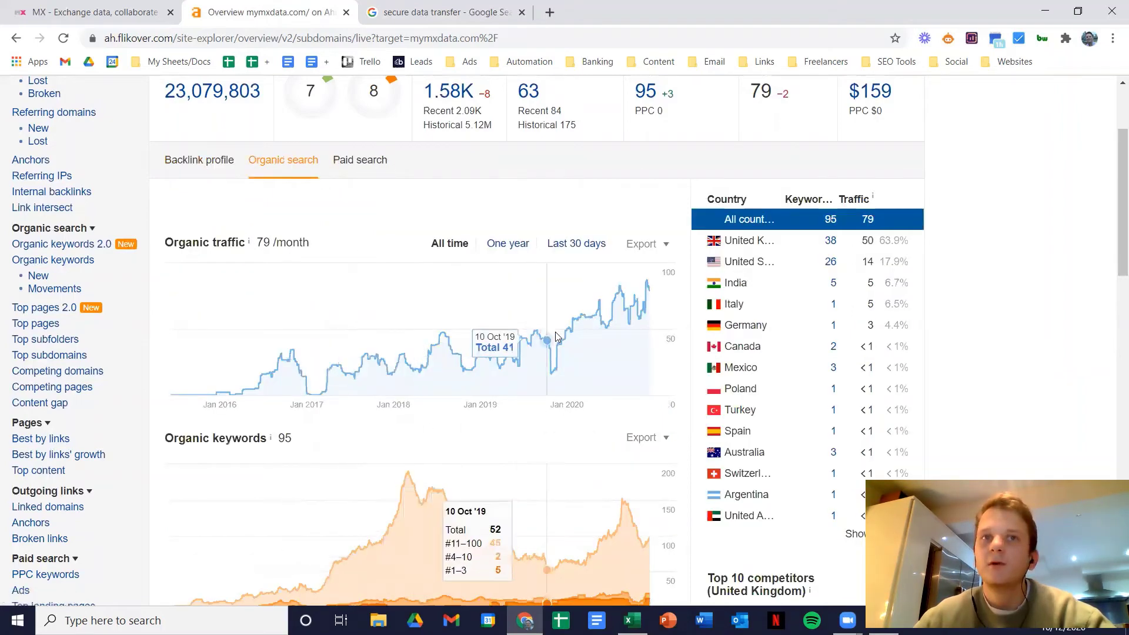
scroll(679, 306, "down", 10)
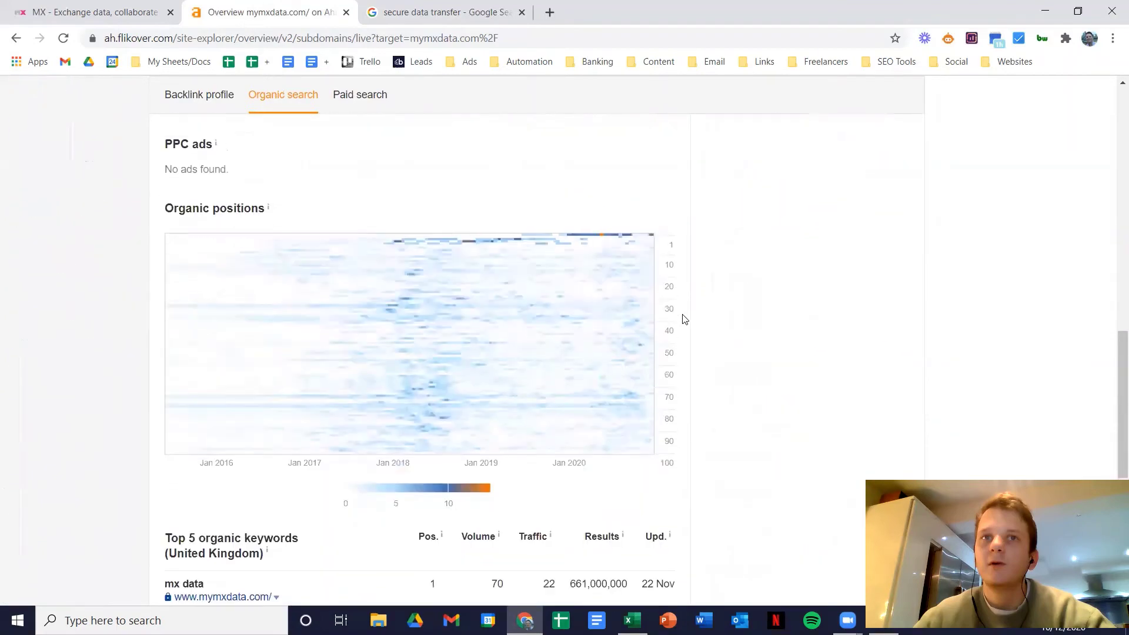
scroll(683, 320, "up", 15)
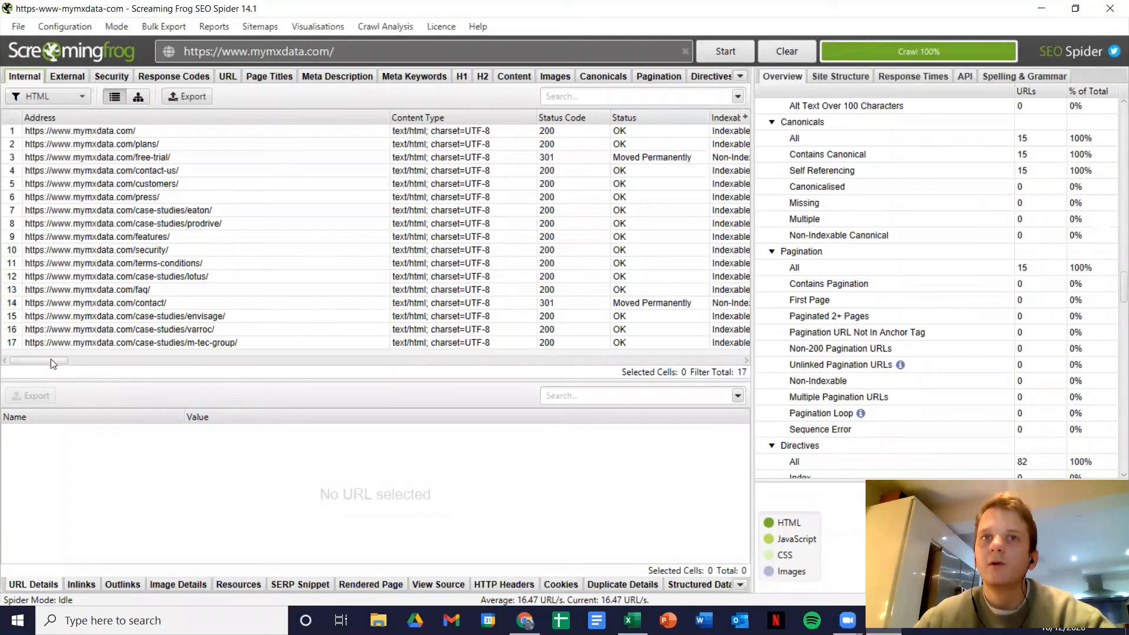
Switch to the Screaming Frog crawl of mymxdata.com, filter for pages with a missing H1, and check the homepage's H1-1 entry
left_click_drag(50, 360, 27, 359)
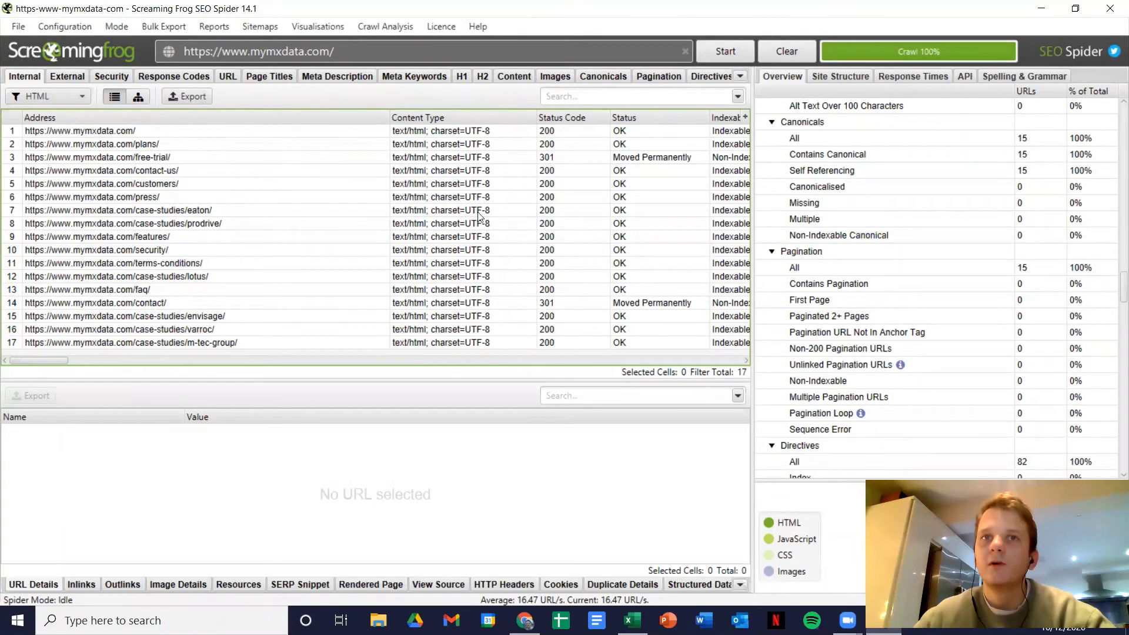
scroll(812, 203, "down", 4)
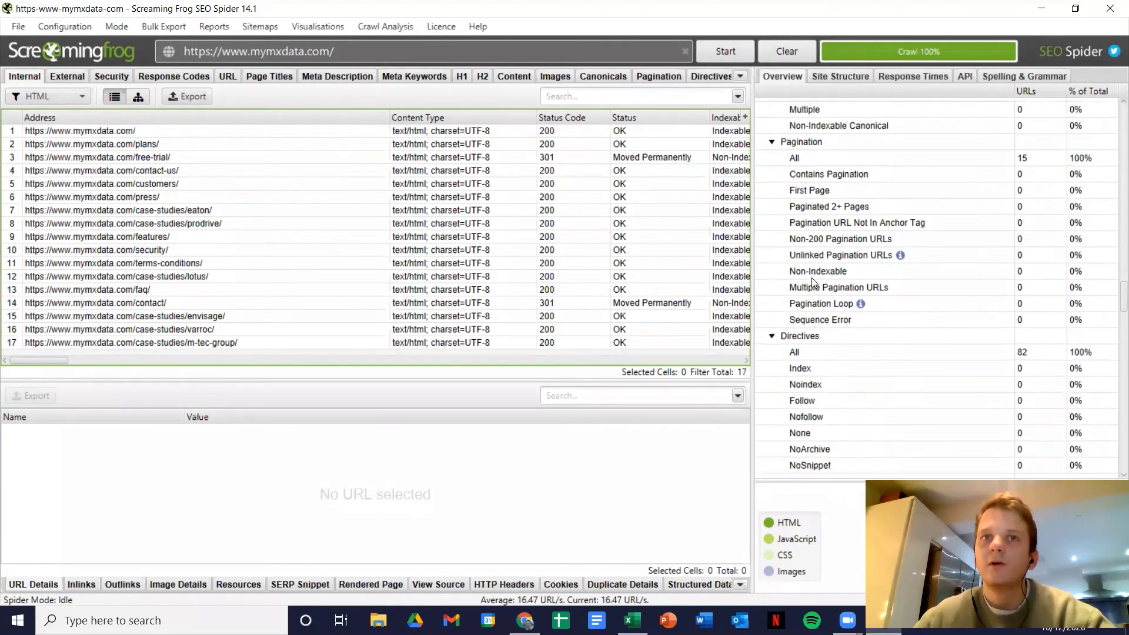
scroll(813, 276, "up", 15)
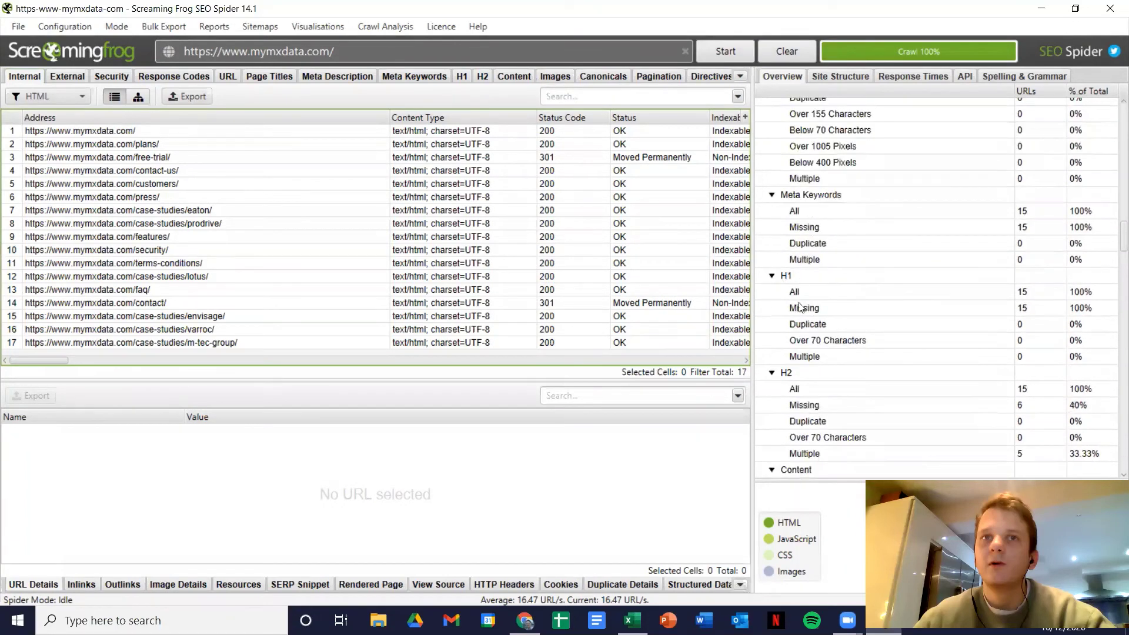
left_click(805, 309)
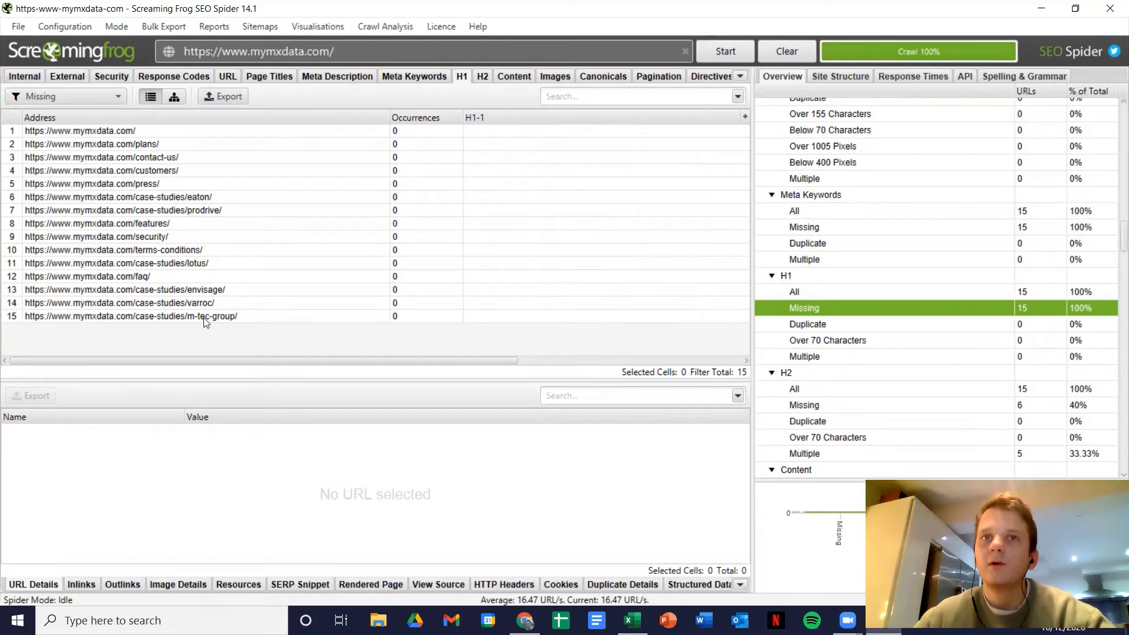
left_click_drag(210, 297, 231, 131)
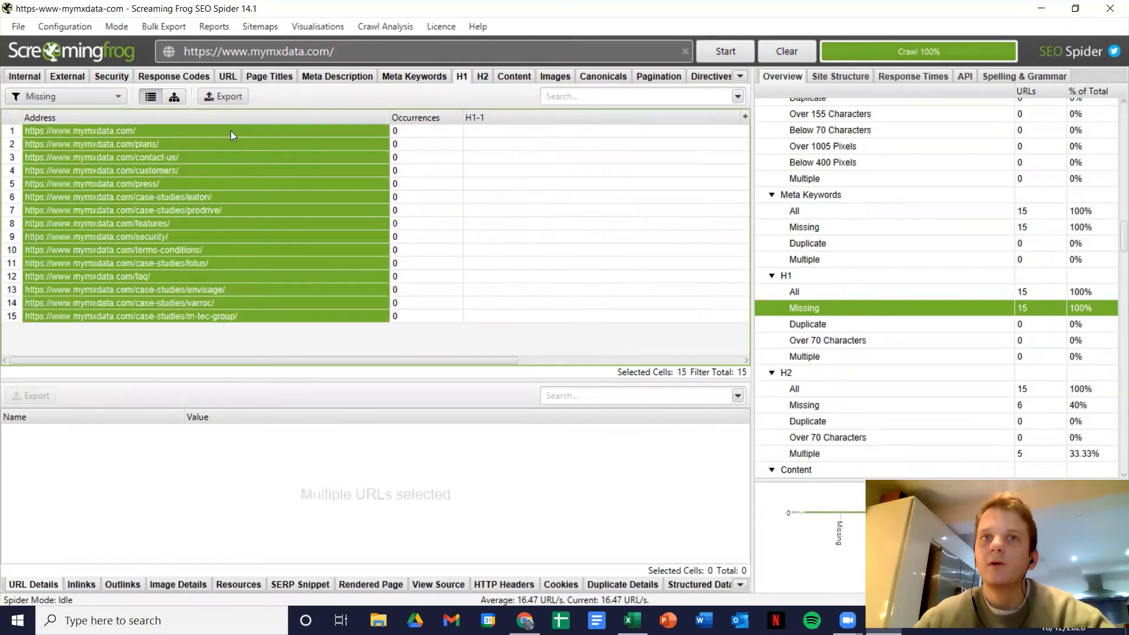
left_click(187, 129)
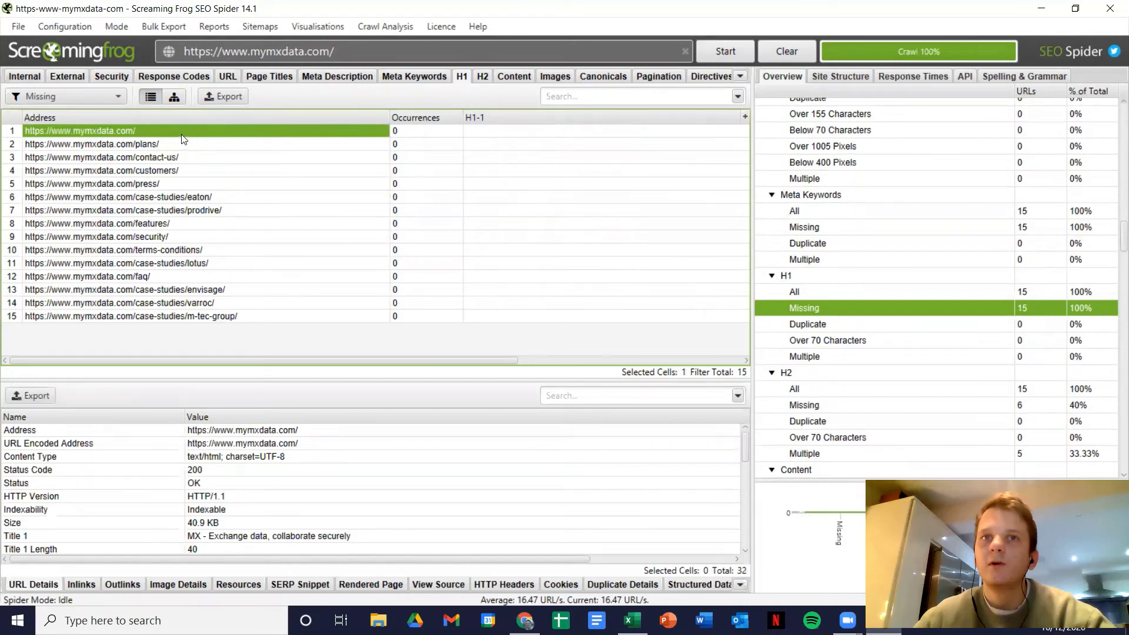
left_click(528, 132)
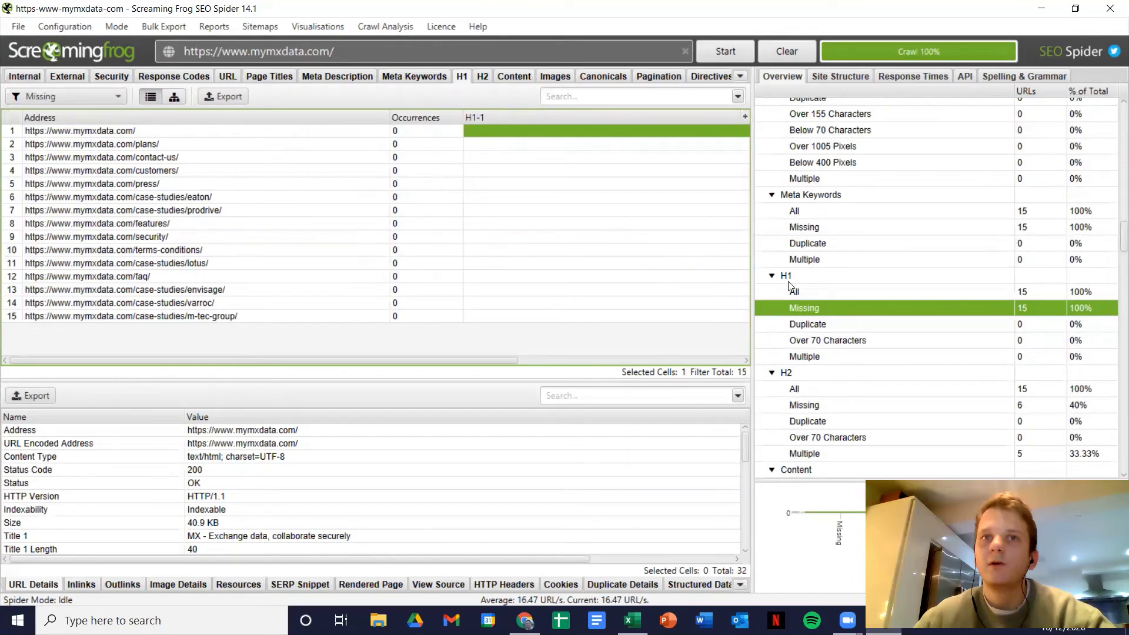
List the crawled pages with missing meta keywords, followed by those with missing meta descriptions
scroll(829, 283, "up", 1)
scroll(830, 284, "up", 1)
left_click(826, 287)
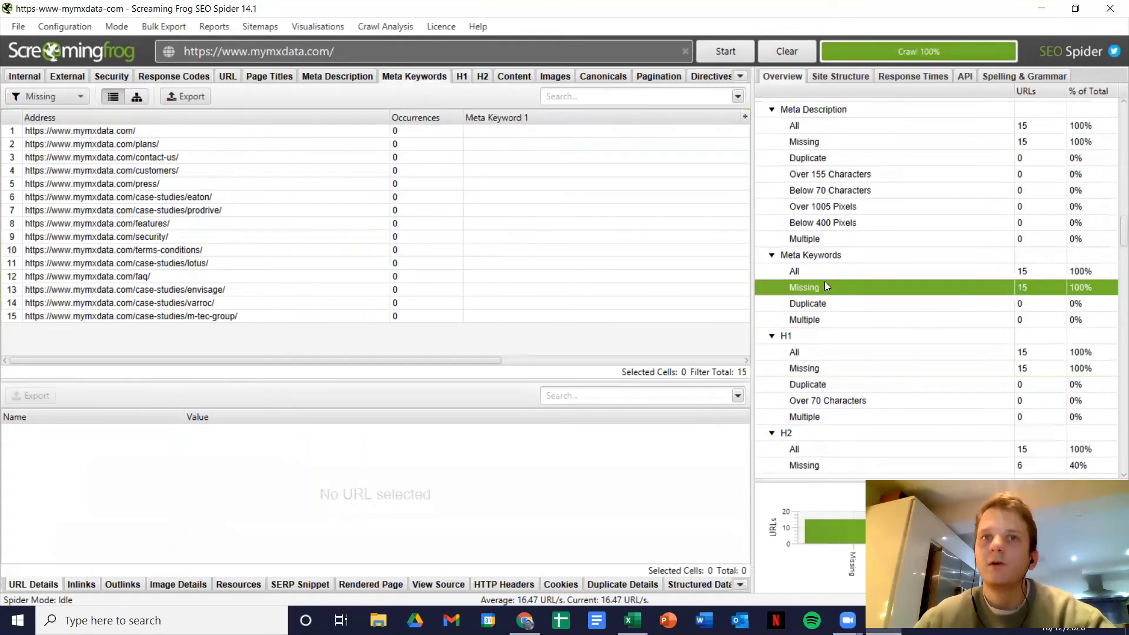
scroll(833, 288, "up", 3)
scroll(832, 288, "up", 1)
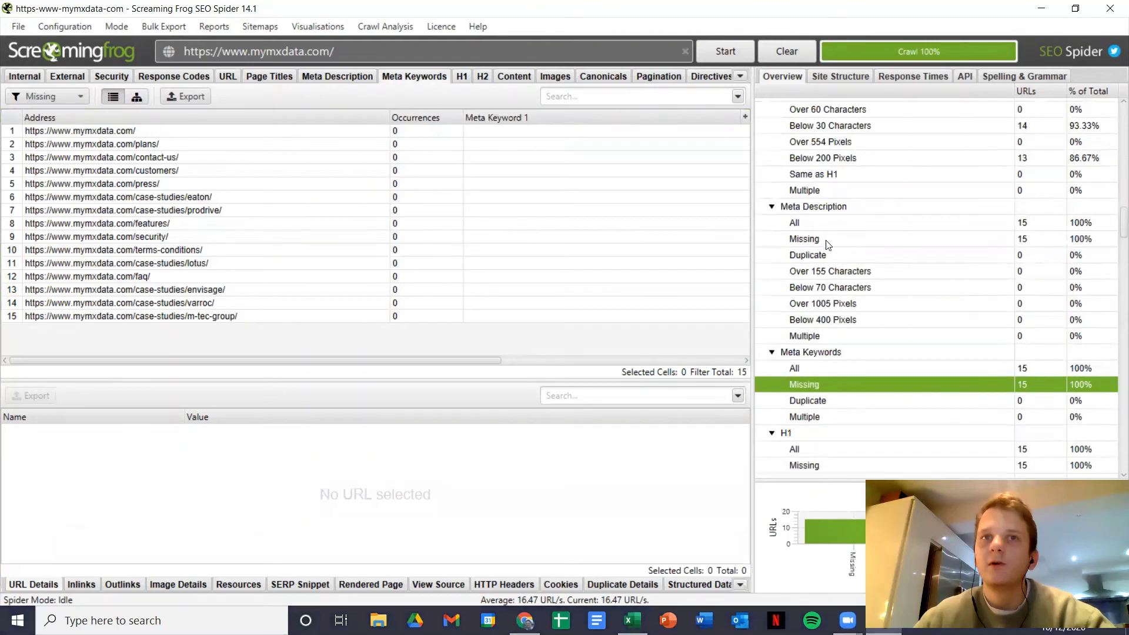
left_click(842, 239)
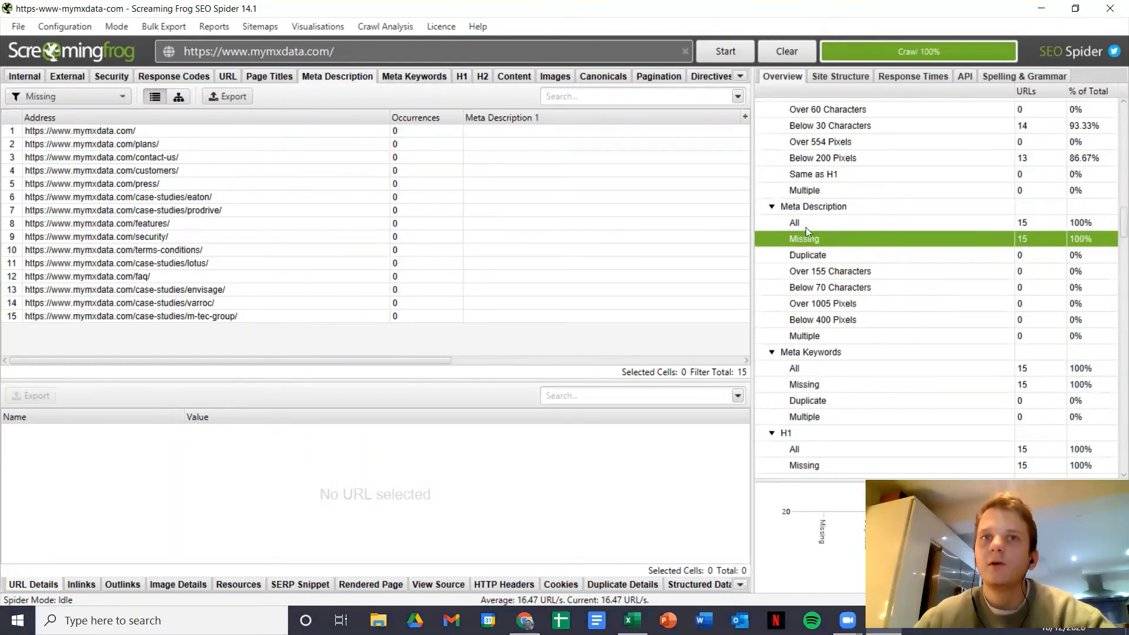
Review the crawl overview from Page Titles and Response Codes up to the Summary URL totals
scroll(874, 271, "up", 7)
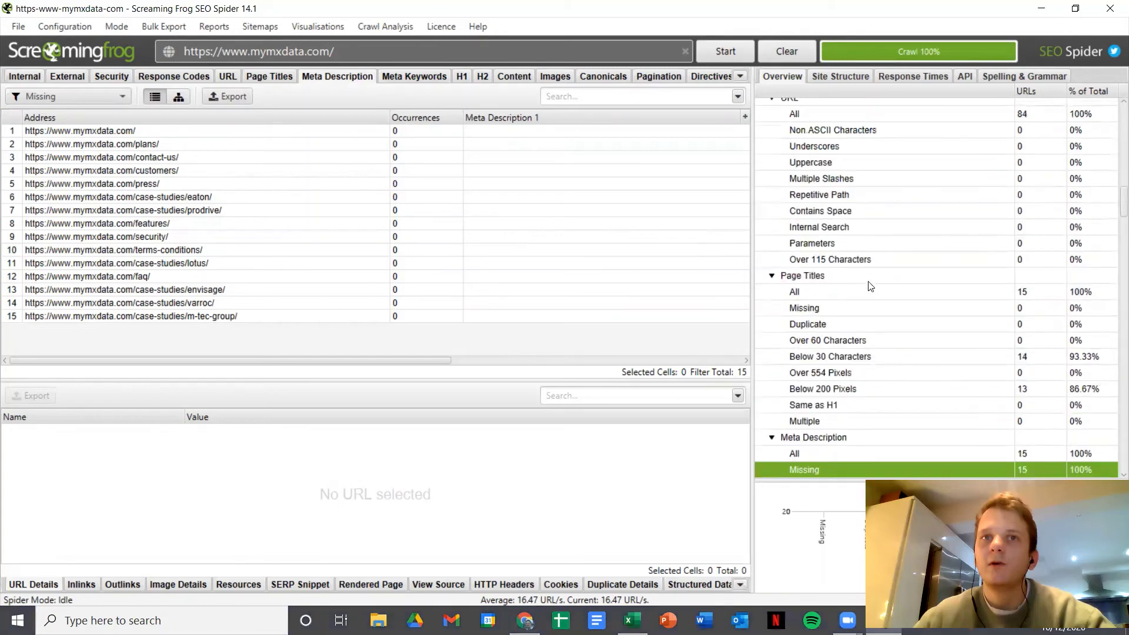
scroll(860, 308, "up", 8)
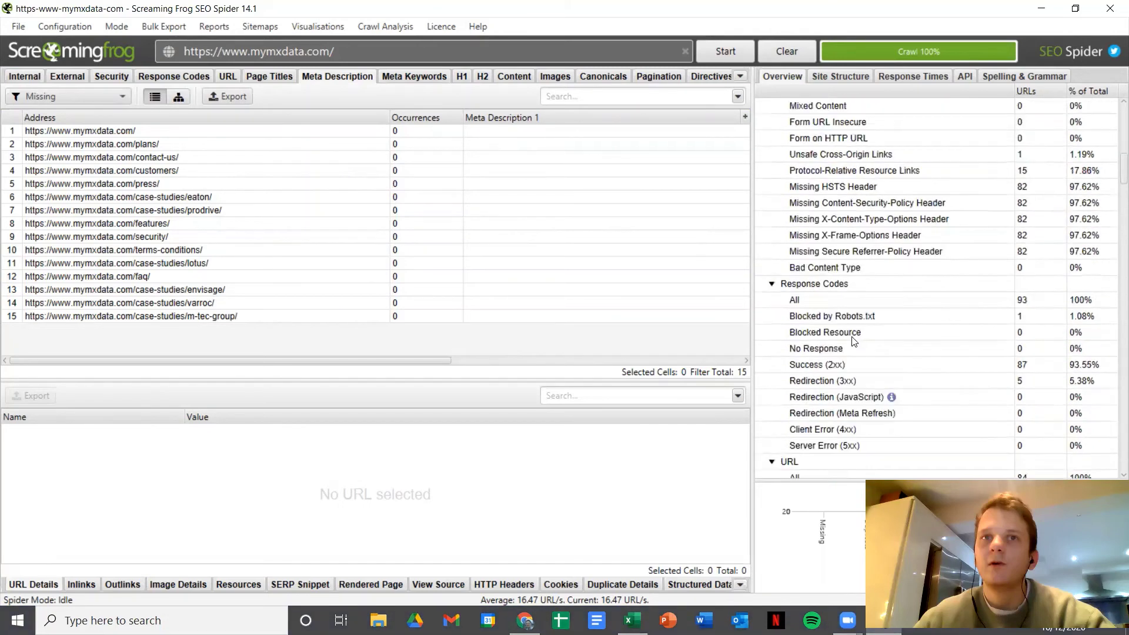
scroll(854, 341, "up", 8)
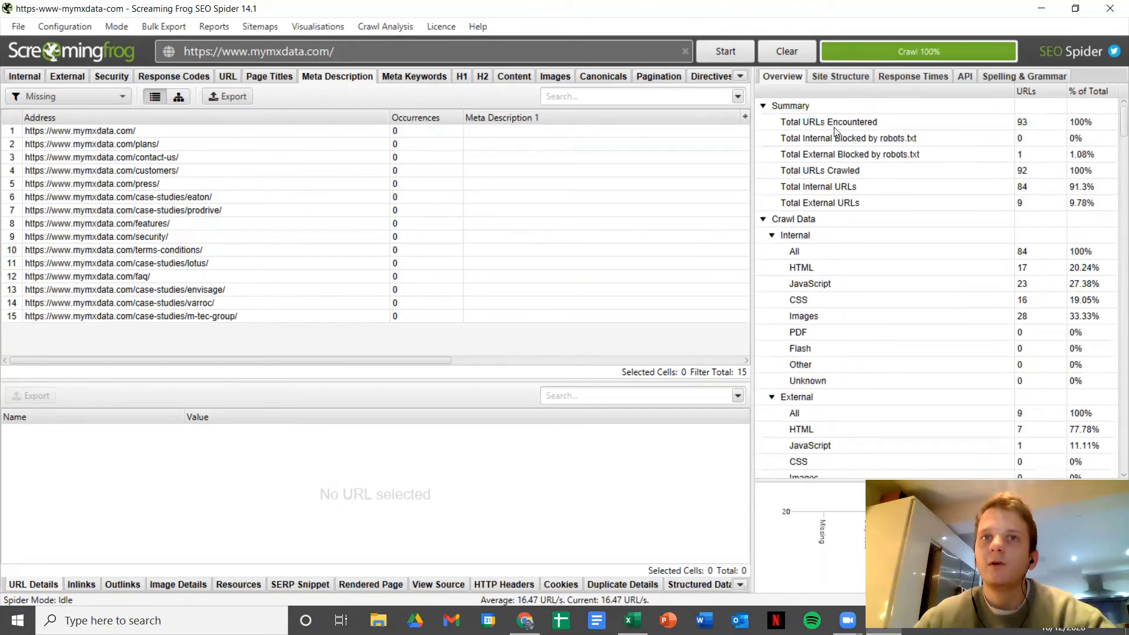
Review the External and Security sections of the crawl overview down to Response Codes
scroll(852, 305, "down", 5)
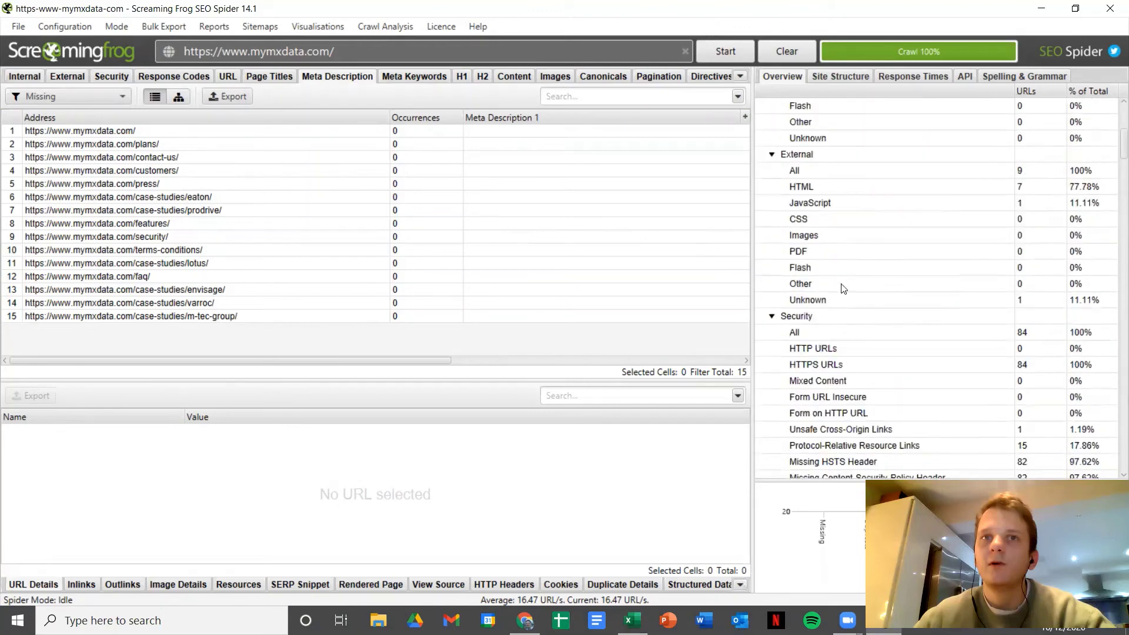
scroll(843, 289, "down", 3)
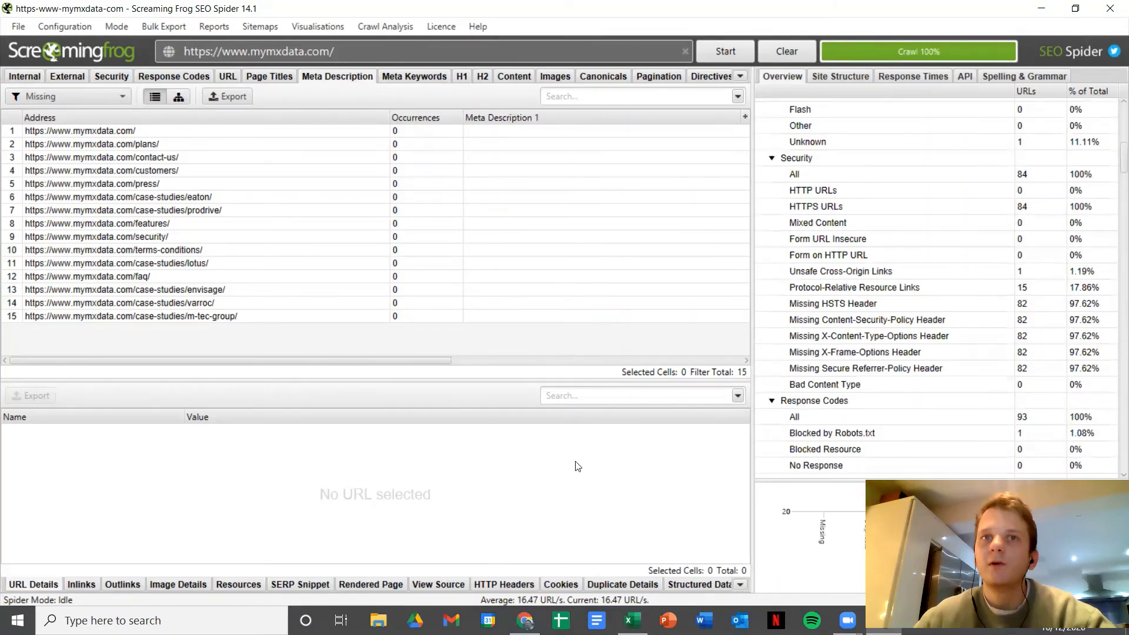
Switch to Chrome and look over the mymxdata.com homepage from its headline to the data exchange solution section
key("alt+Tab")
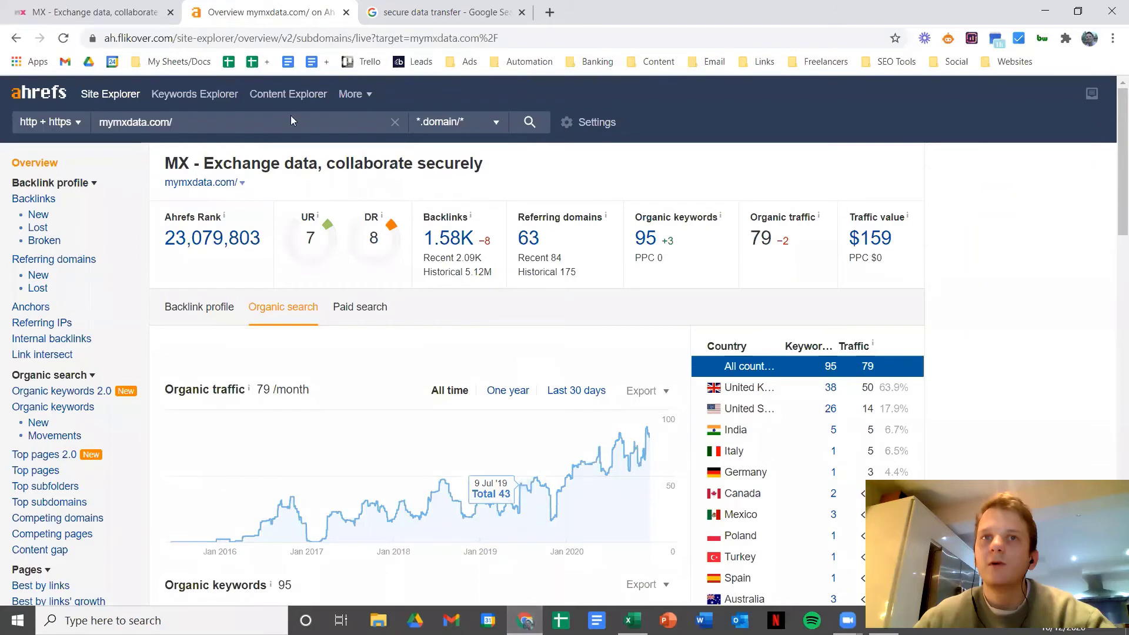
left_click(82, 13)
scroll(378, 365, "down", 15)
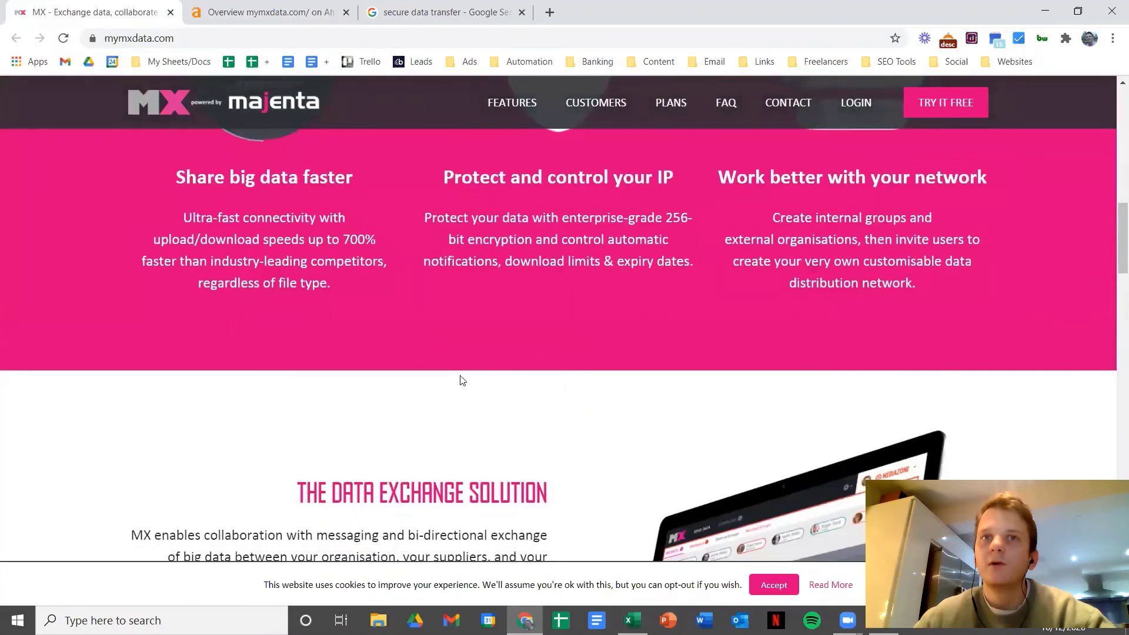
scroll(461, 378, "up", 14)
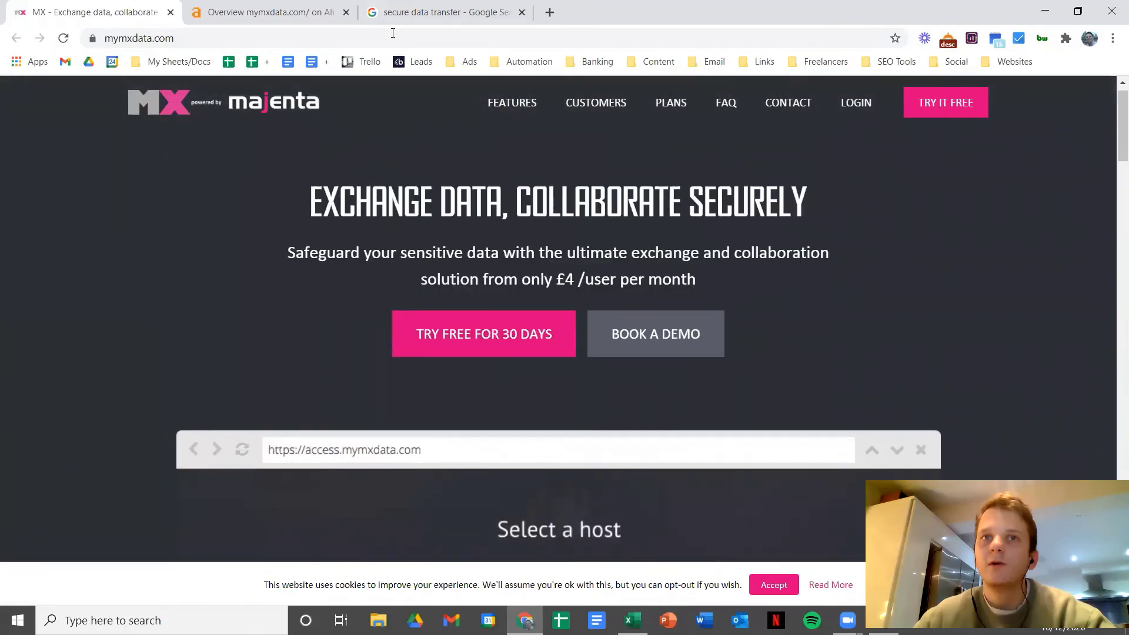
Compare the Google results for "secure data transfer" with the mymxdata.com homepage copy down to the distribution networks section
left_click(419, 13)
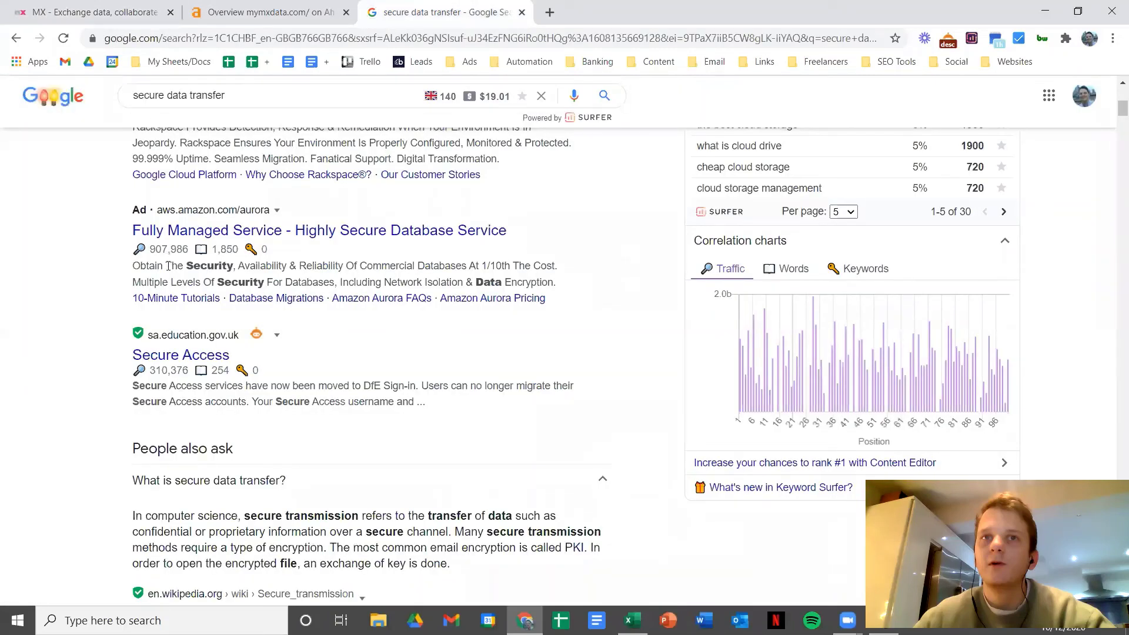
scroll(168, 267, "up", 8)
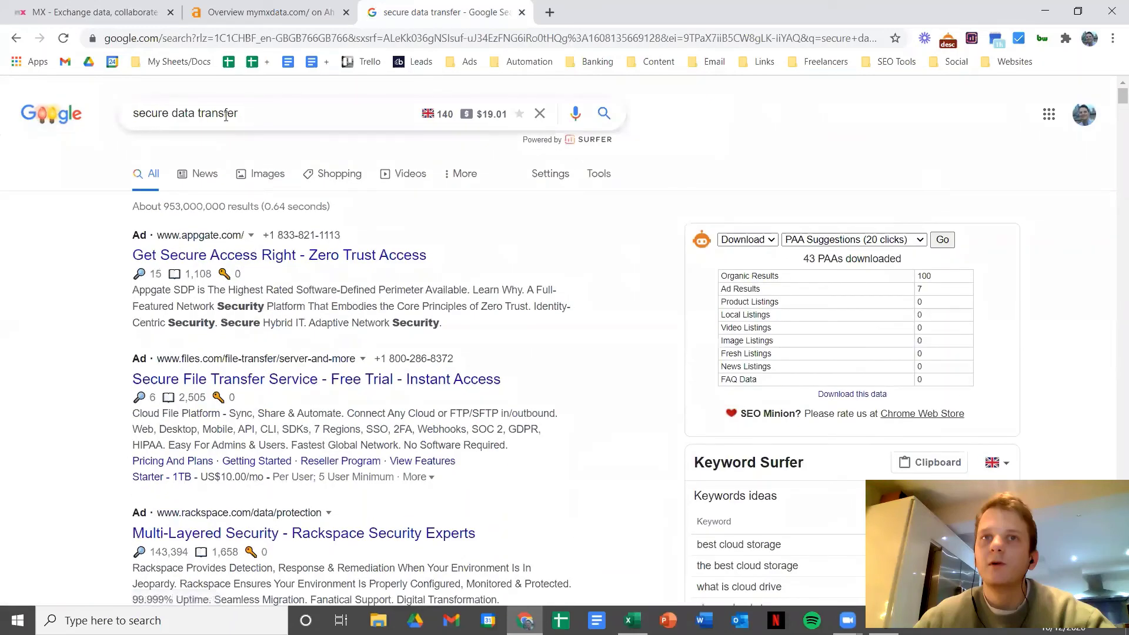
left_click(87, 14)
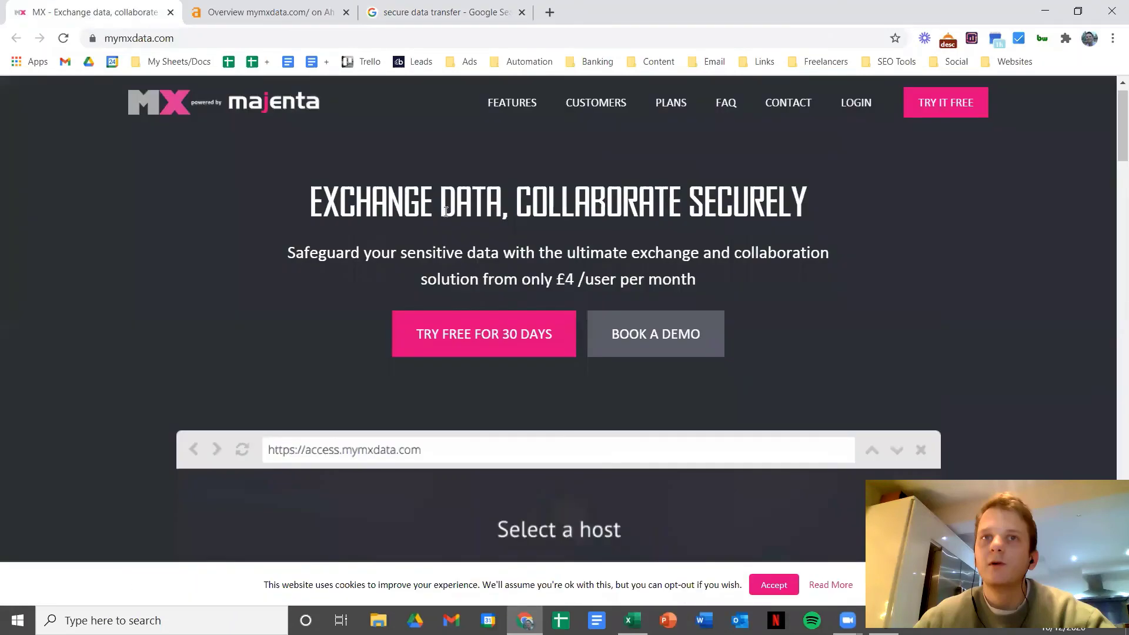
scroll(376, 353, "down", 10)
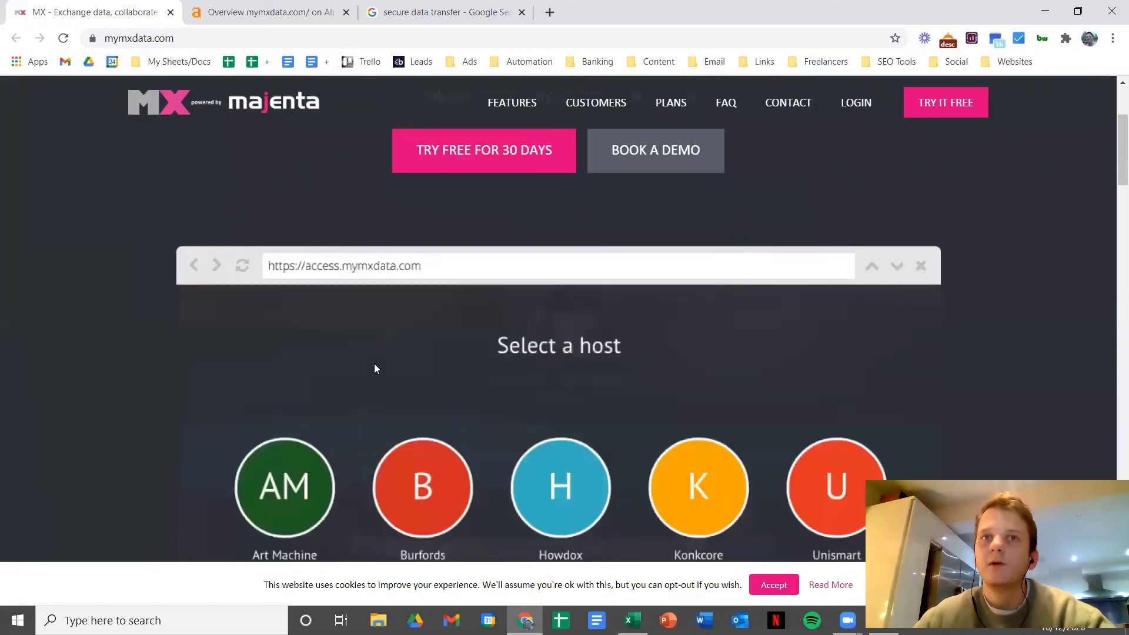
scroll(243, 303, "down", 5)
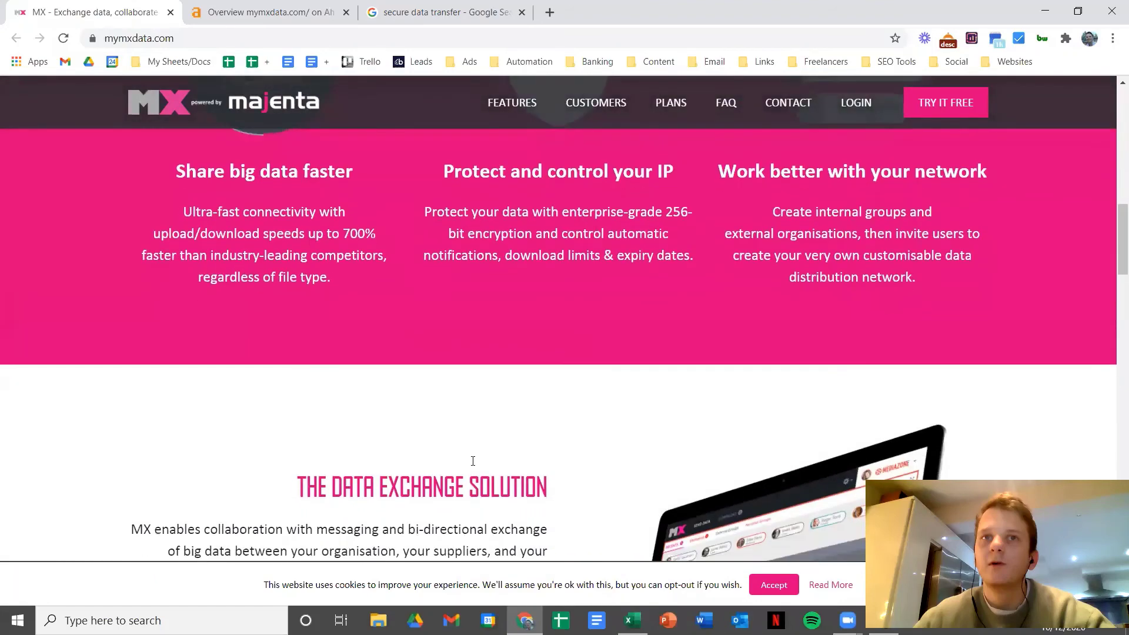
scroll(437, 454, "down", 10)
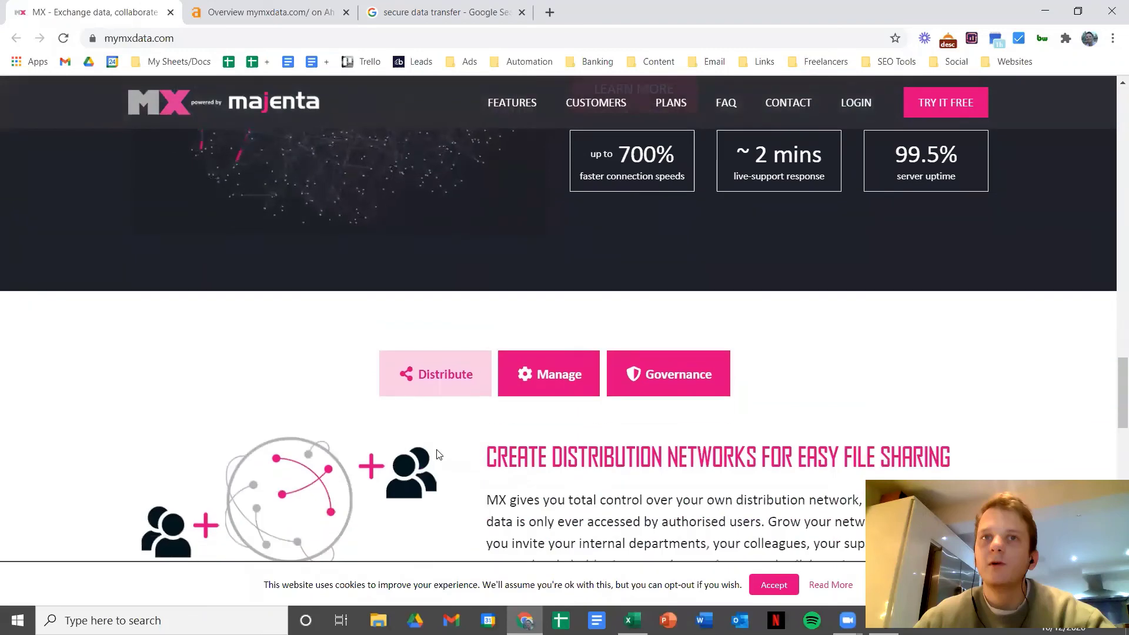
Compare the referring domains growth in the Ahrefs backlink profile with the all-time organic traffic graph for mymxdata.com
left_click(231, 13)
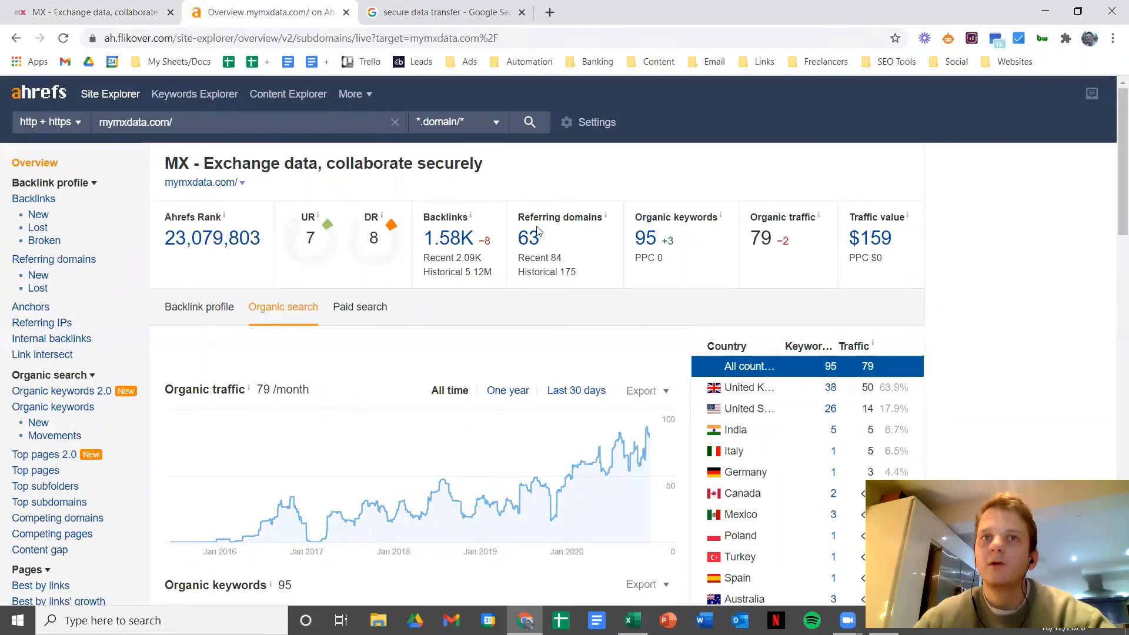
left_click(216, 317)
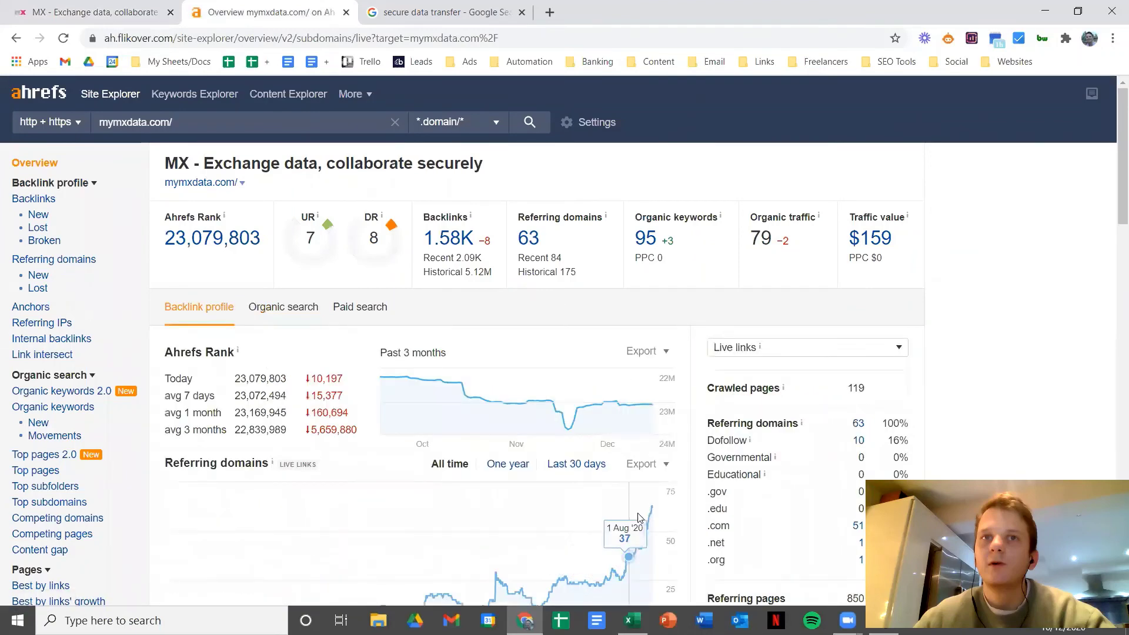
left_click(283, 307)
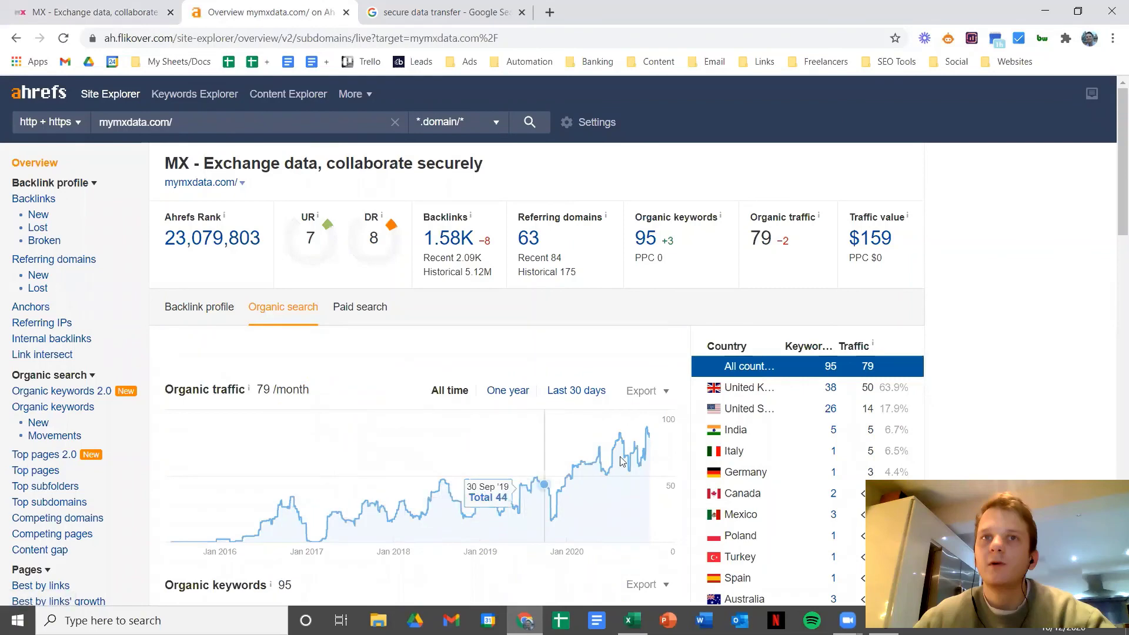
left_click(211, 307)
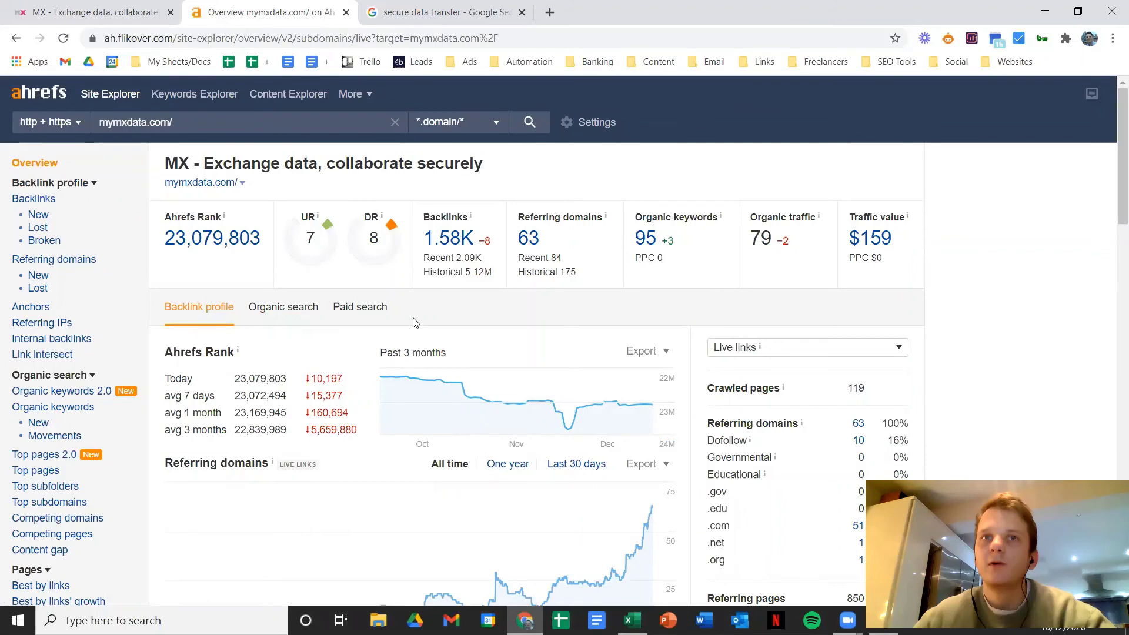
Return to the mymxdata.com homepage and view it from the enterprise-grade security section back up to the main headline
left_click(86, 18)
scroll(1068, 350, "up", 4)
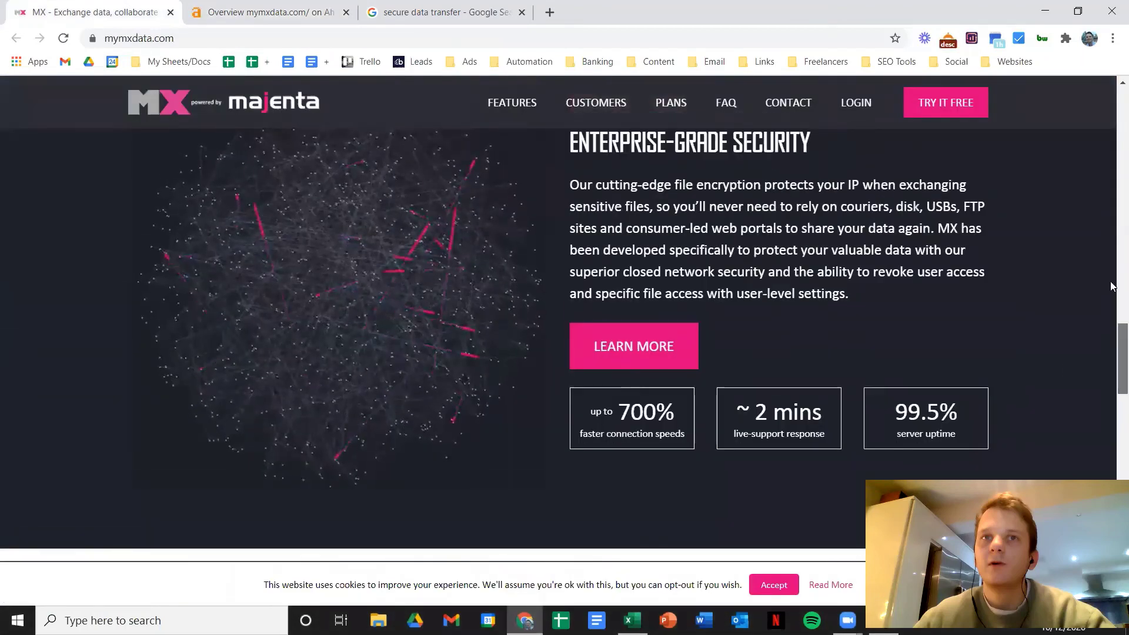
scroll(1110, 286, "up", 15)
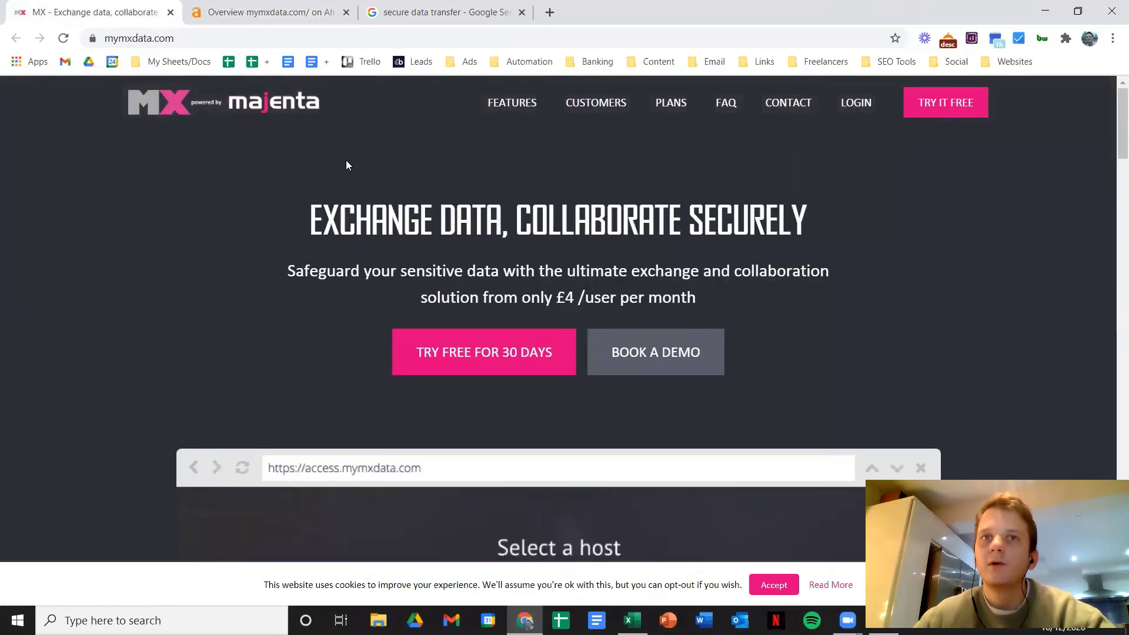